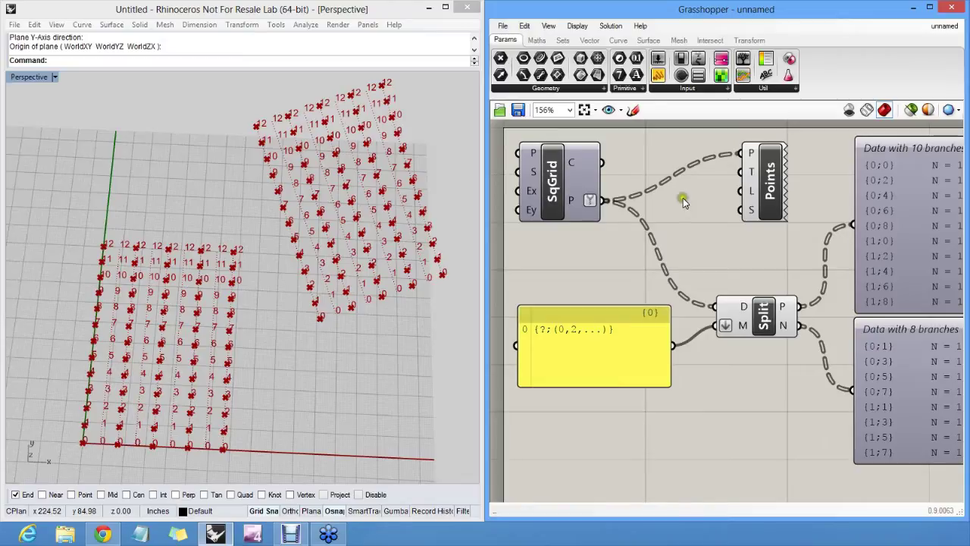
# Place a number slider (0.250) on the canvas left of the yellow Split Tree mask panel.
pyautogui.click(675, 202)
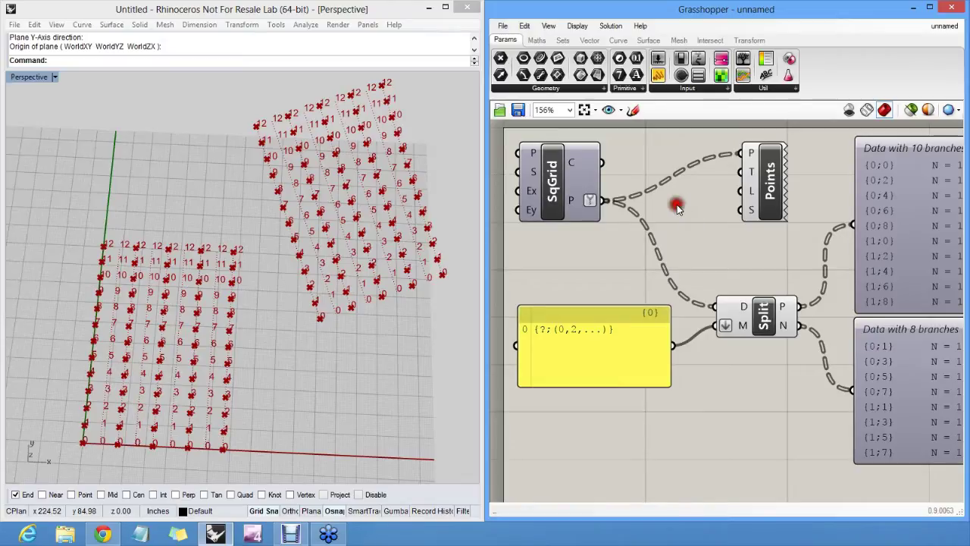
pyautogui.click(584, 370)
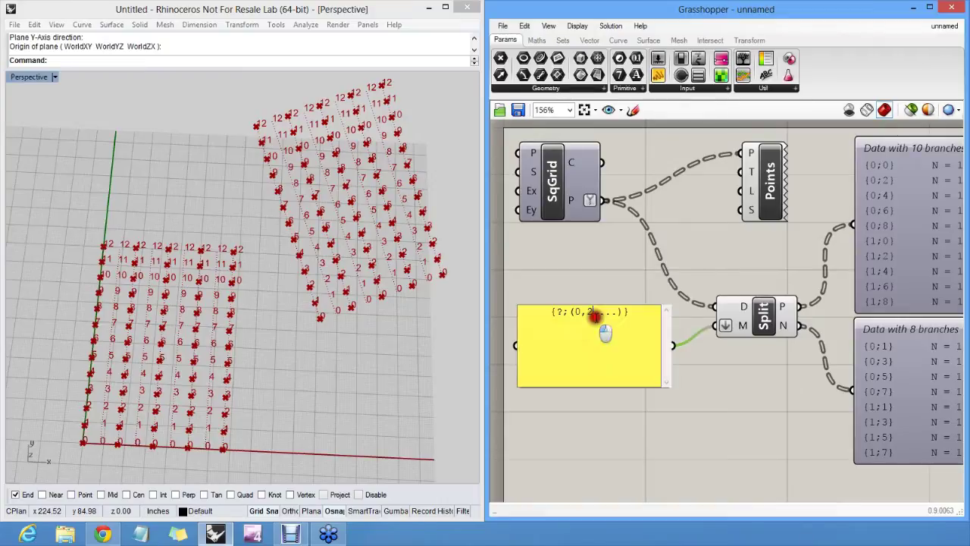
pyautogui.moveTo(613, 281); pyautogui.dragTo(637, 314, button='right')
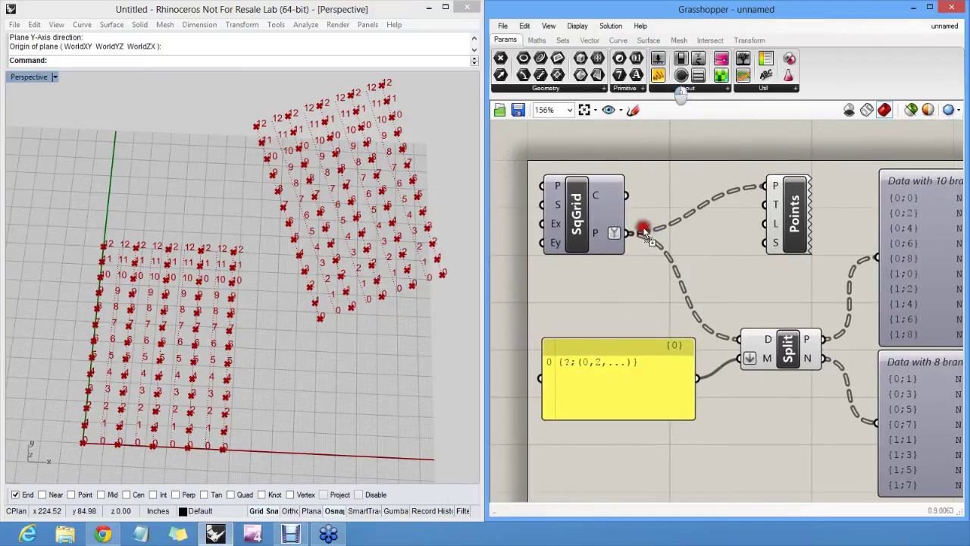
pyautogui.moveTo(658, 59); pyautogui.dragTo(519, 287)
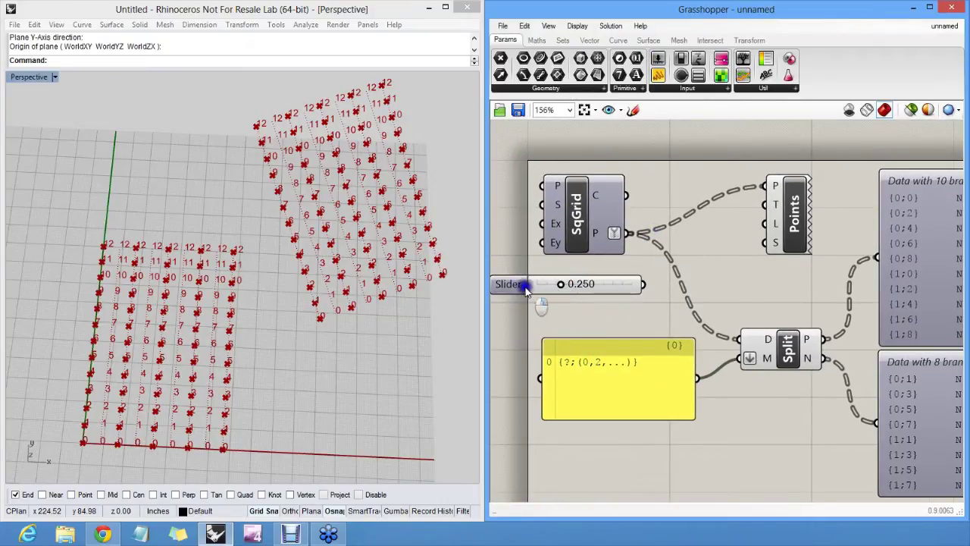
# Rename the number slider to N.
pyautogui.rightClick(525, 286)
pyautogui.write('N')
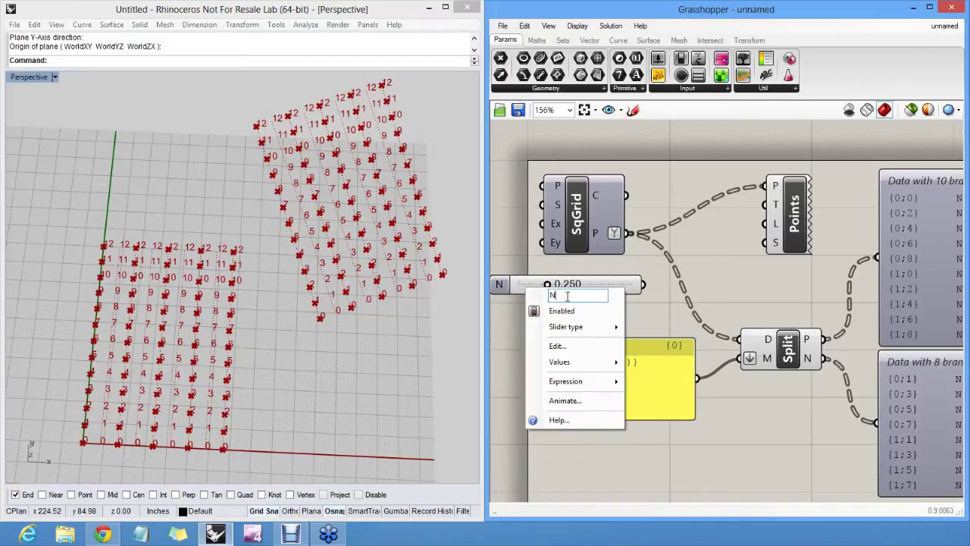
pyautogui.press('Return')
# Edit the mask to {?;(0,N,2,...)} and dismiss the resulting Split error.
pyautogui.doubleClick(596, 356)
pyautogui.click(613, 343)
pyautogui.write('N,2,...)}')
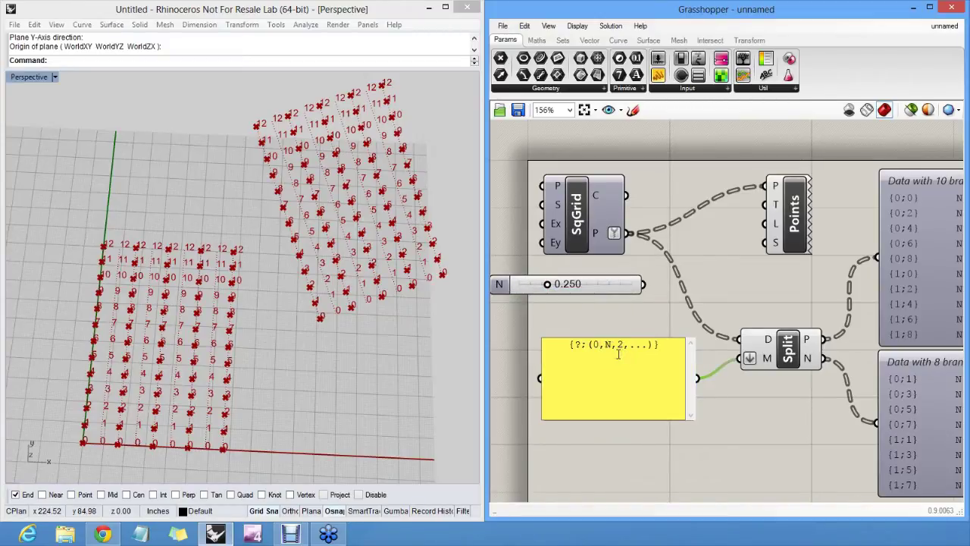
pyautogui.click(628, 317)
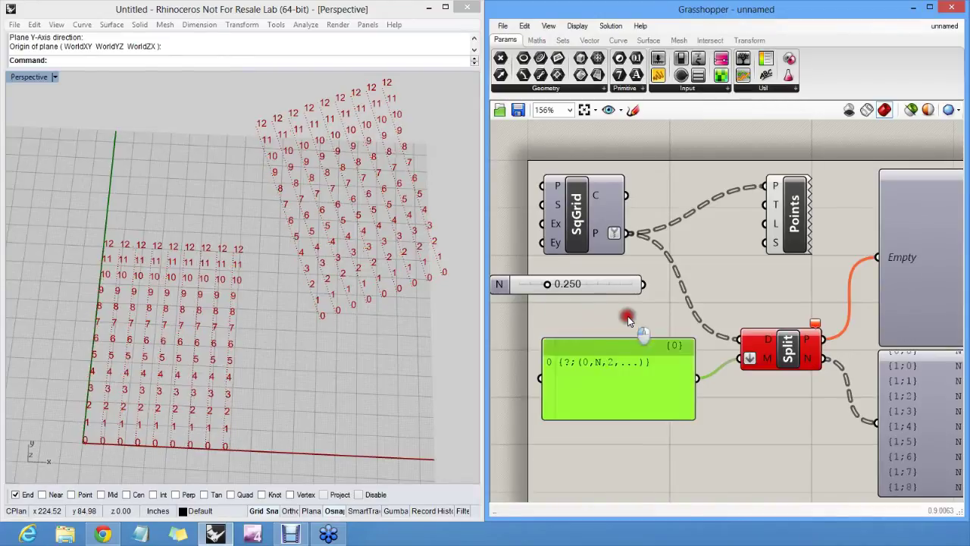
pyautogui.moveTo(814, 332)
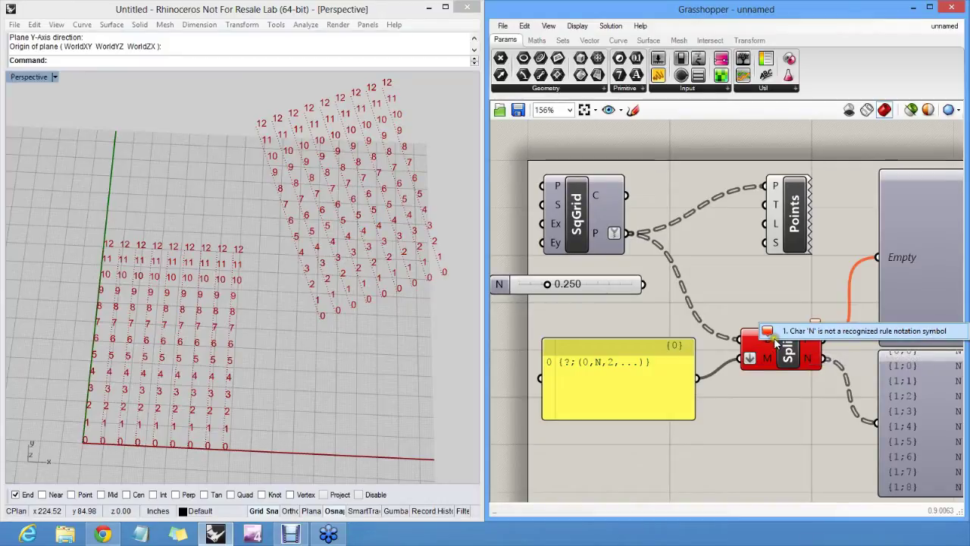
pyautogui.click(623, 301)
# Remove 'N,' so the mask reads {?;(0,2,...)} again.
pyautogui.doubleClick(602, 387)
pyautogui.click(615, 343)
pyautogui.press('BackSpace')
pyautogui.press('BackSpace')
pyautogui.click(611, 324)
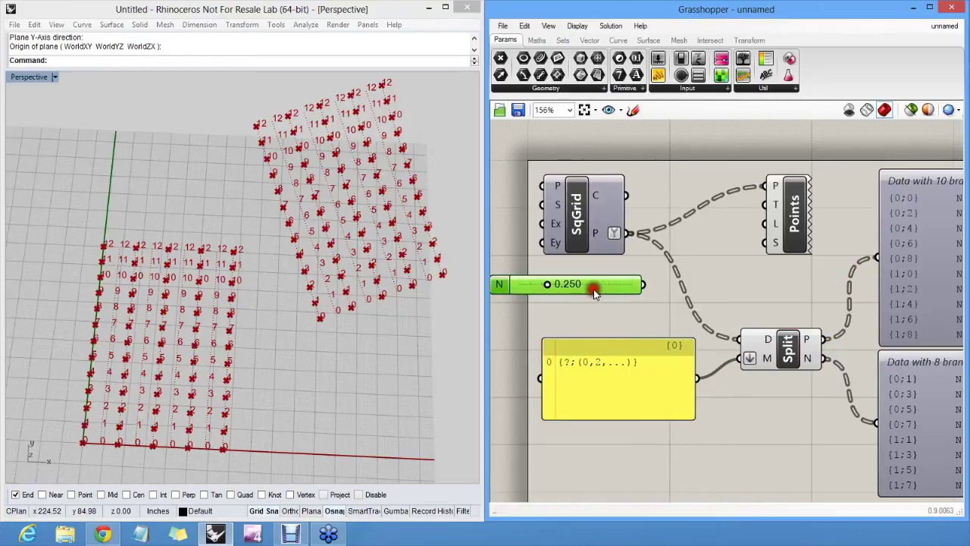
pyautogui.moveTo(614, 316); pyautogui.dragTo(620, 318, button='right')
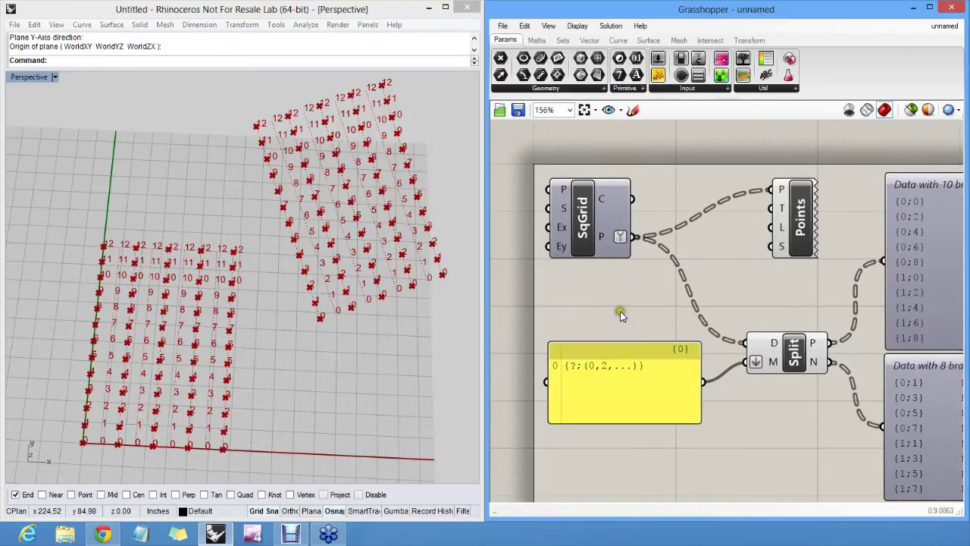
# Recentre the canvas and nudge the mask panel slightly up and right.
pyautogui.moveTo(728, 386); pyautogui.dragTo(693, 350, button='right')
pyautogui.click(610, 343)
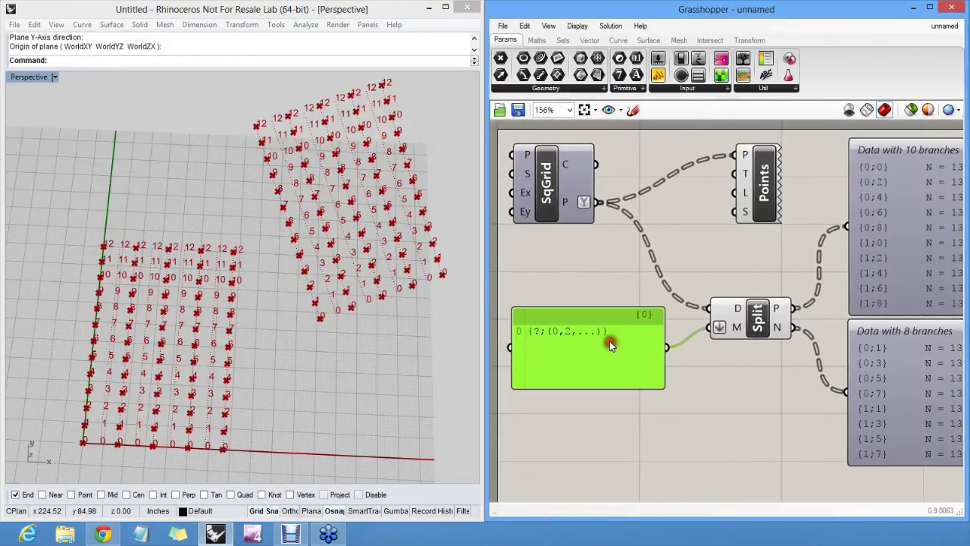
pyautogui.moveTo(590, 331); pyautogui.dragTo(593, 328)
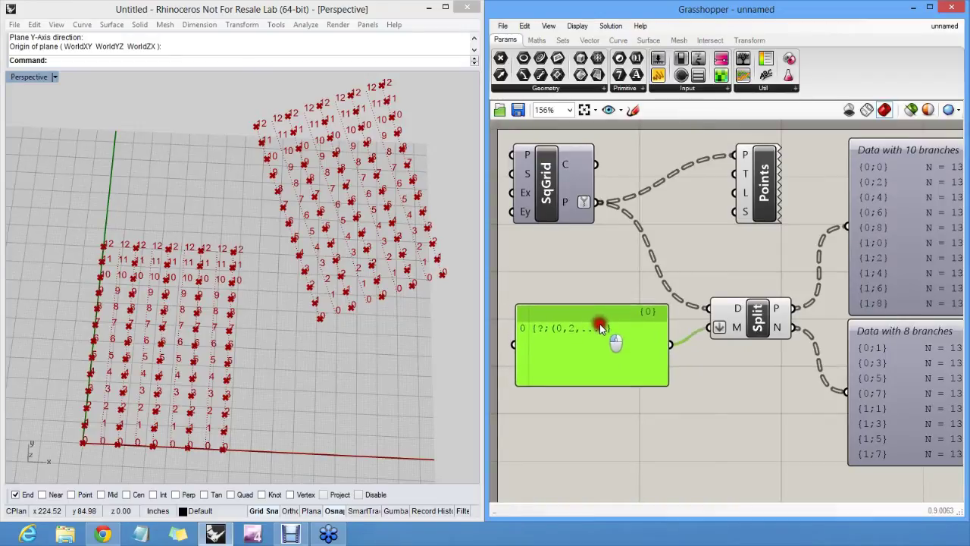
pyautogui.click(589, 282)
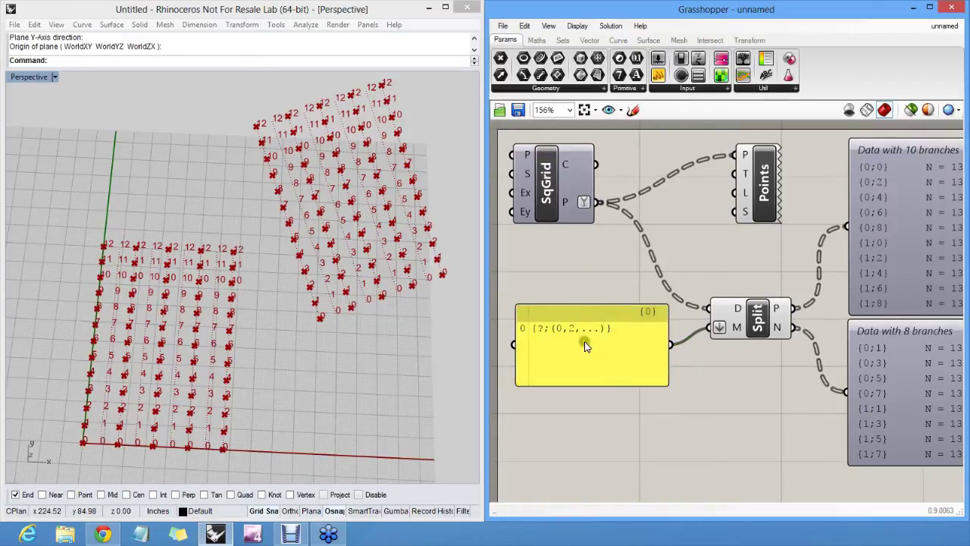
pyautogui.click(581, 340)
pyautogui.scroll(5, 613, 409)
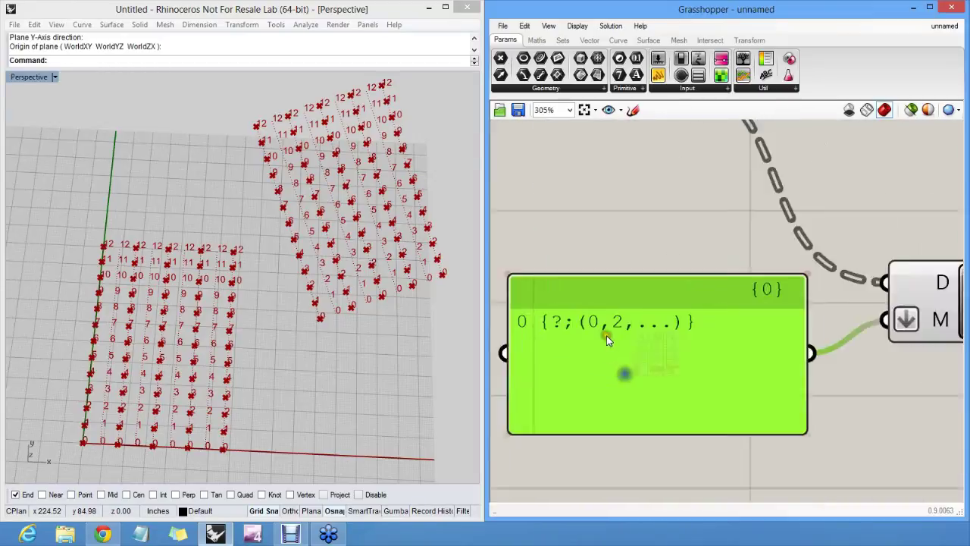
pyautogui.scroll(-3, 658, 330)
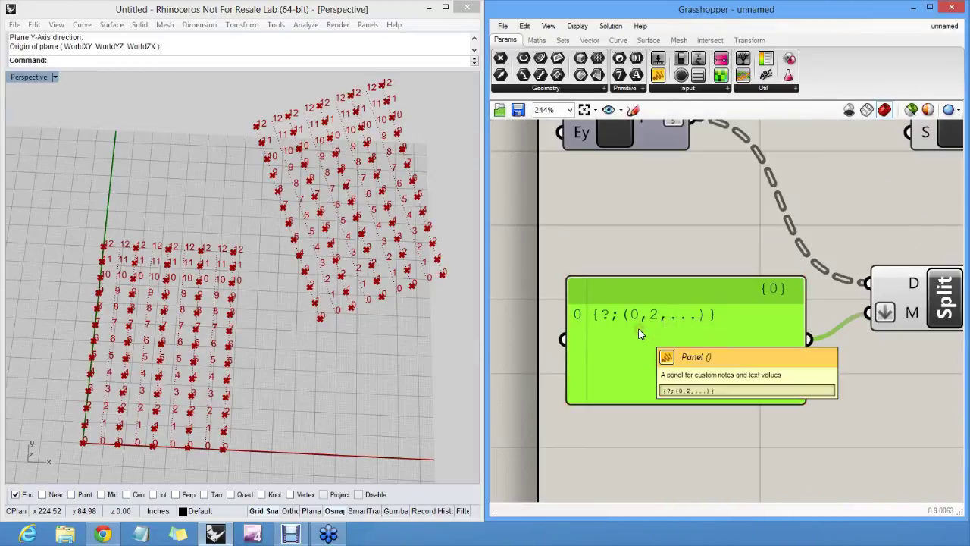
# Raise the zooming widgets threshold to 983% in Grasshopper Settings.
pyautogui.middleClick(659, 237)
pyautogui.click(637, 202)
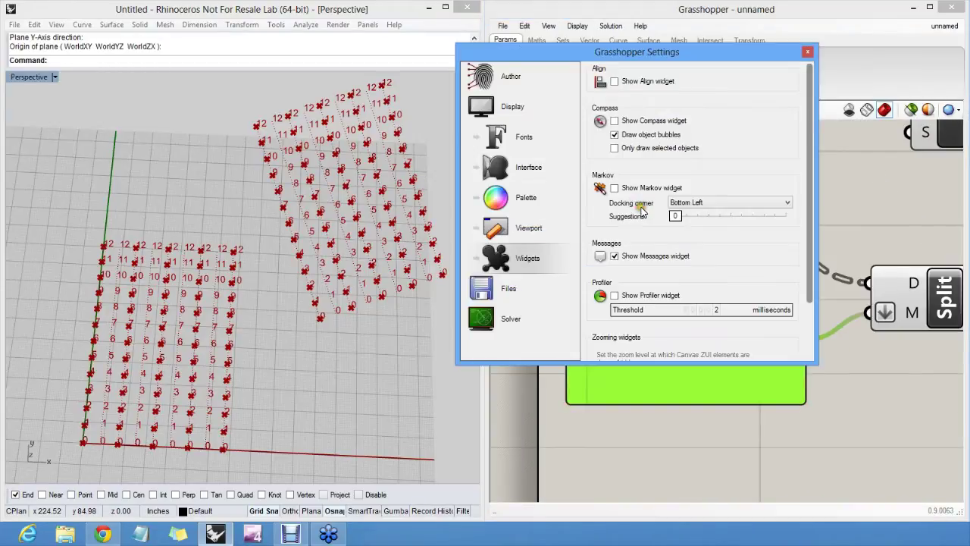
pyautogui.click(533, 168)
pyautogui.scroll(-5, 536, 168)
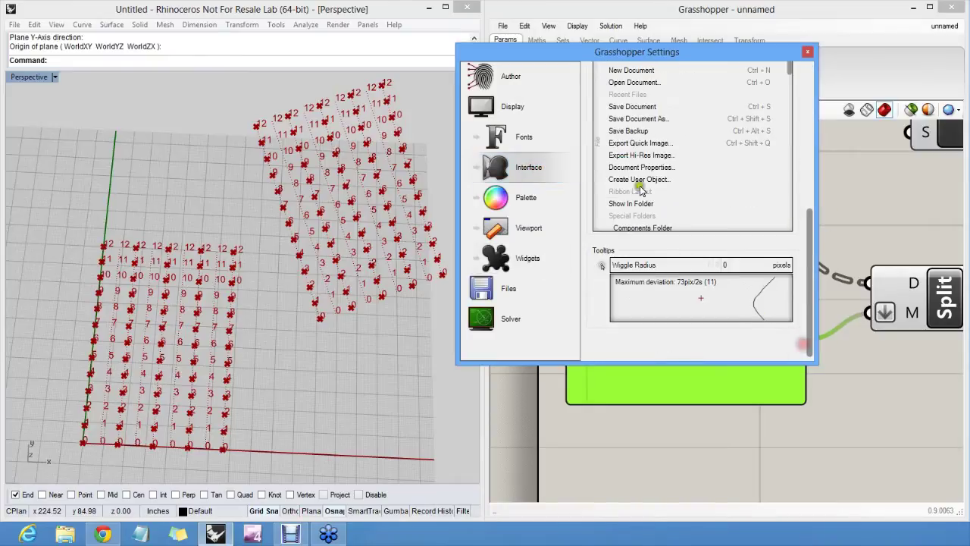
pyautogui.click(523, 265)
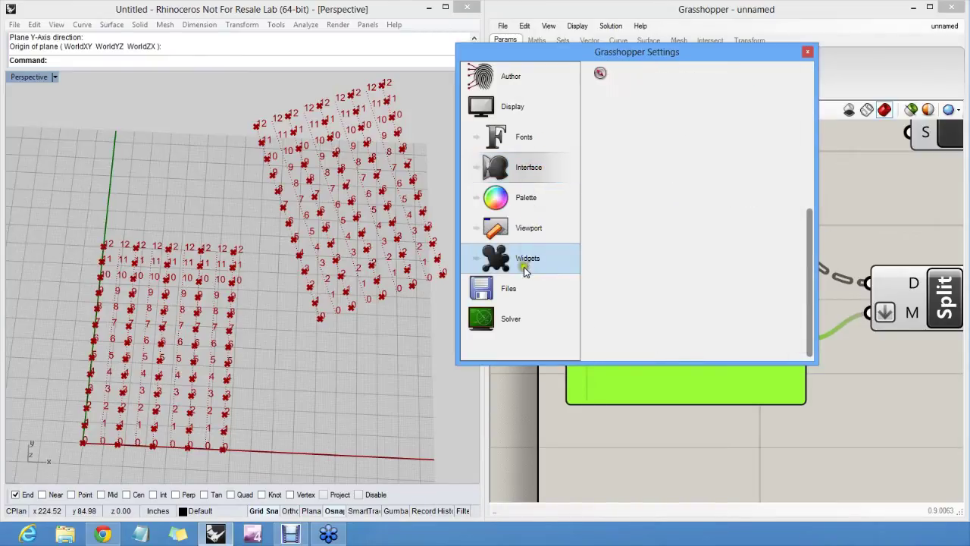
pyautogui.scroll(-5, 743, 289)
pyautogui.moveTo(645, 332); pyautogui.dragTo(761, 339)
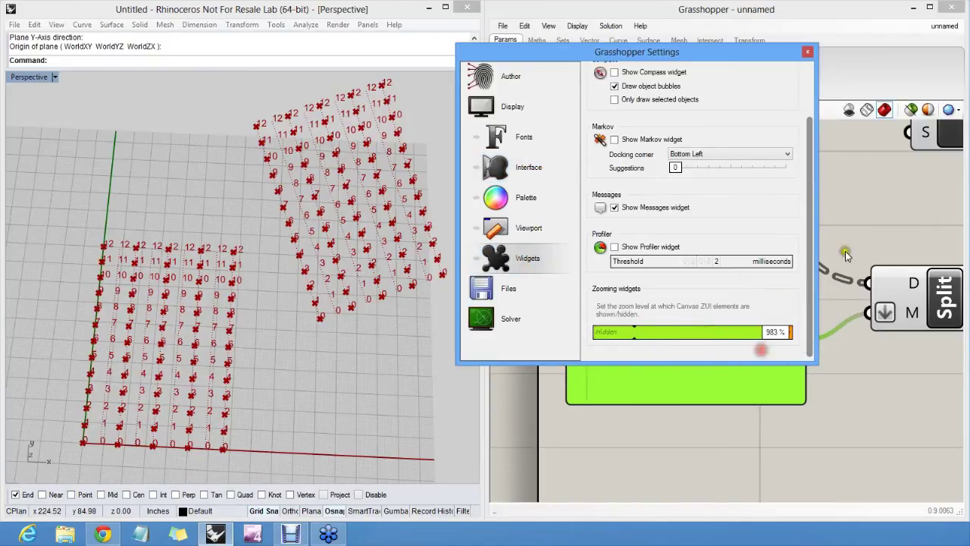
pyautogui.click(809, 52)
# Replace the mask's '2,...' with '3,9', giving {?;(0,3,9)}.
pyautogui.click(641, 340)
pyautogui.scroll(4, 643, 318)
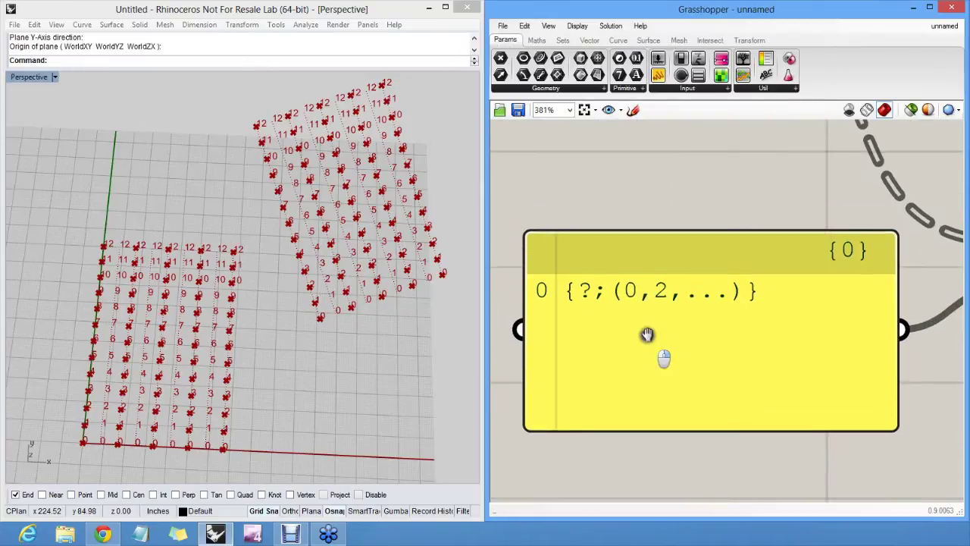
pyautogui.scroll(-2, 633, 273)
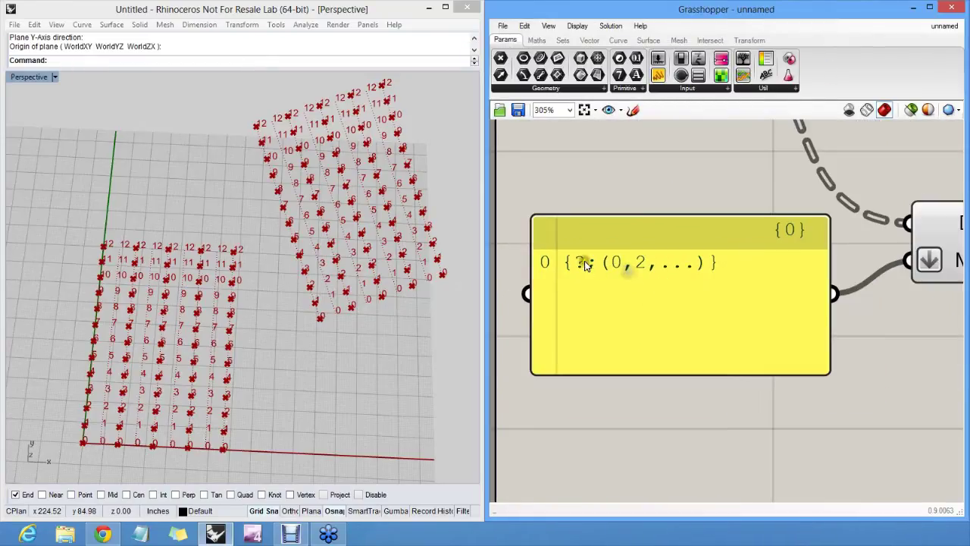
pyautogui.scroll(-2, 602, 287)
pyautogui.scroll(1, 611, 288)
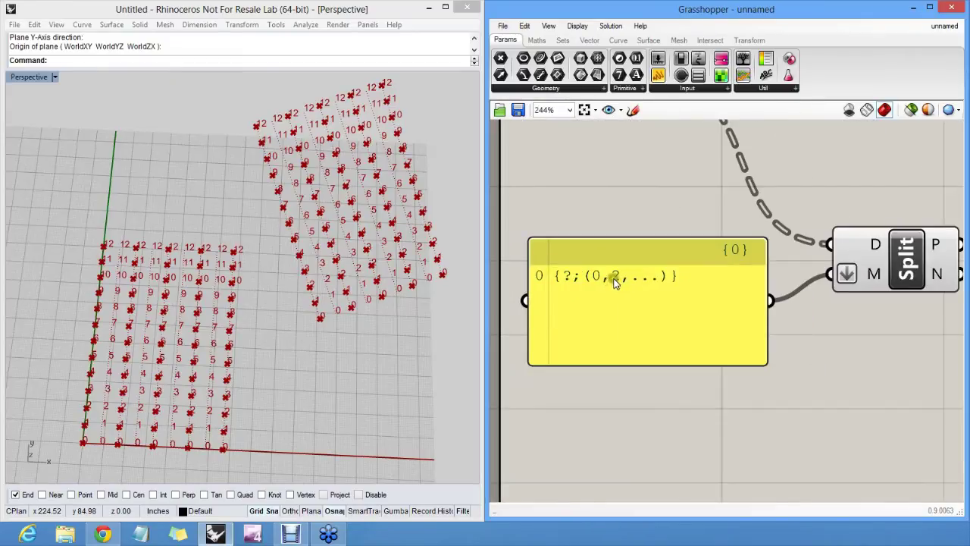
pyautogui.doubleClick(629, 277)
pyautogui.moveTo(698, 249); pyautogui.dragTo(628, 258)
pyautogui.click(628, 254)
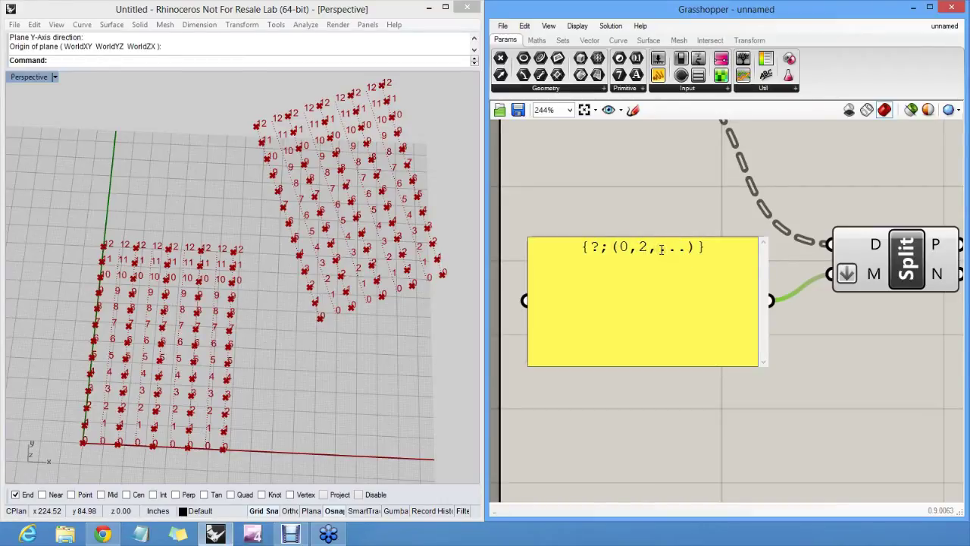
pyautogui.moveTo(684, 246); pyautogui.dragTo(654, 260)
pyautogui.write('3,9')
pyautogui.click(672, 214)
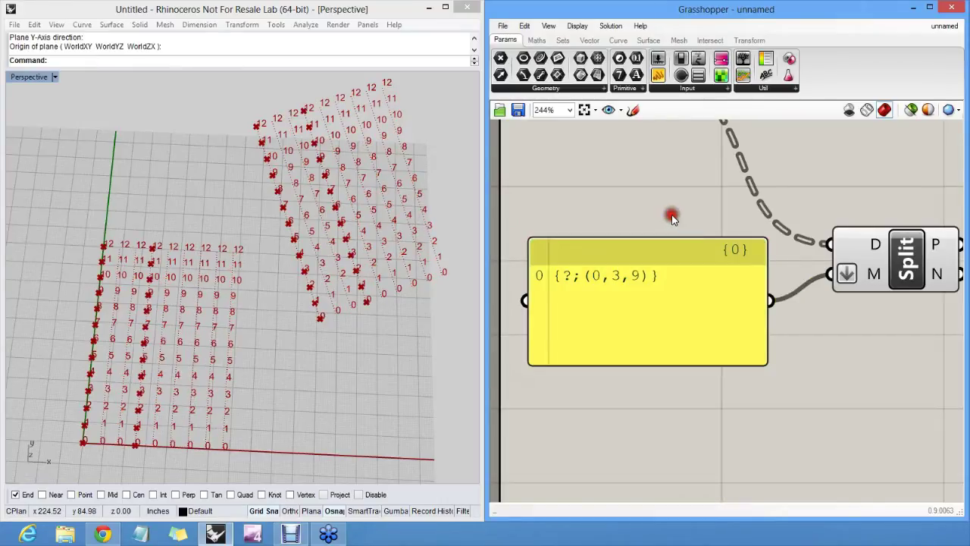
# Change the 9 to 8 so the mask reads {?;(0,3,8)}.
pyautogui.doubleClick(626, 282)
pyautogui.doubleClick(676, 246)
pyautogui.write('8')
pyautogui.click(663, 198)
pyautogui.click(663, 198)
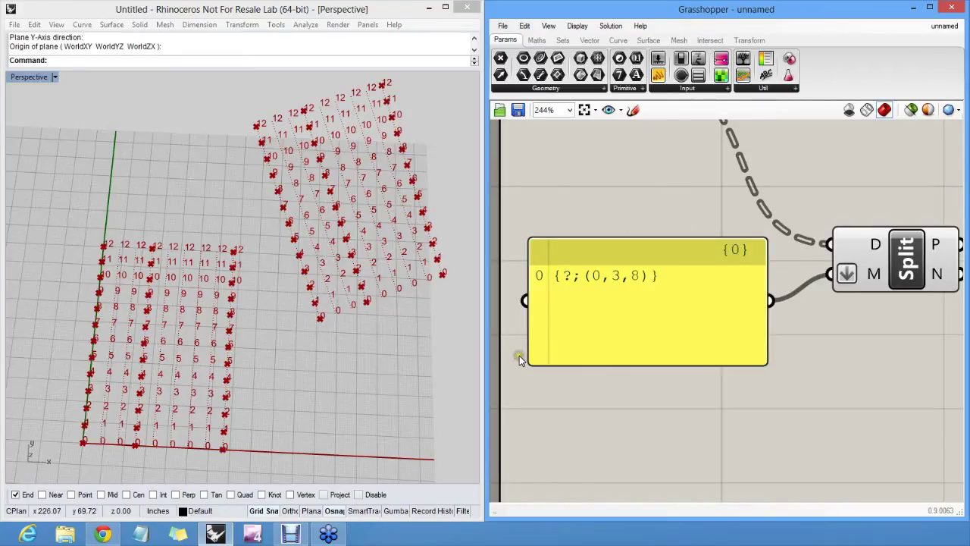
# Turn the mask into the range rule {?;(0 to 4)}.
pyautogui.click(623, 278)
pyautogui.doubleClick(623, 279)
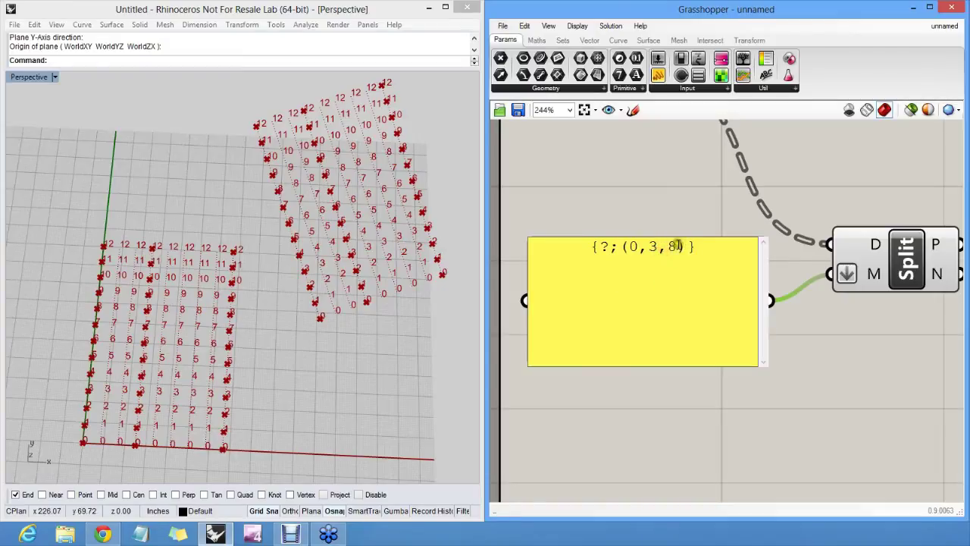
pyautogui.moveTo(677, 245); pyautogui.dragTo(634, 246)
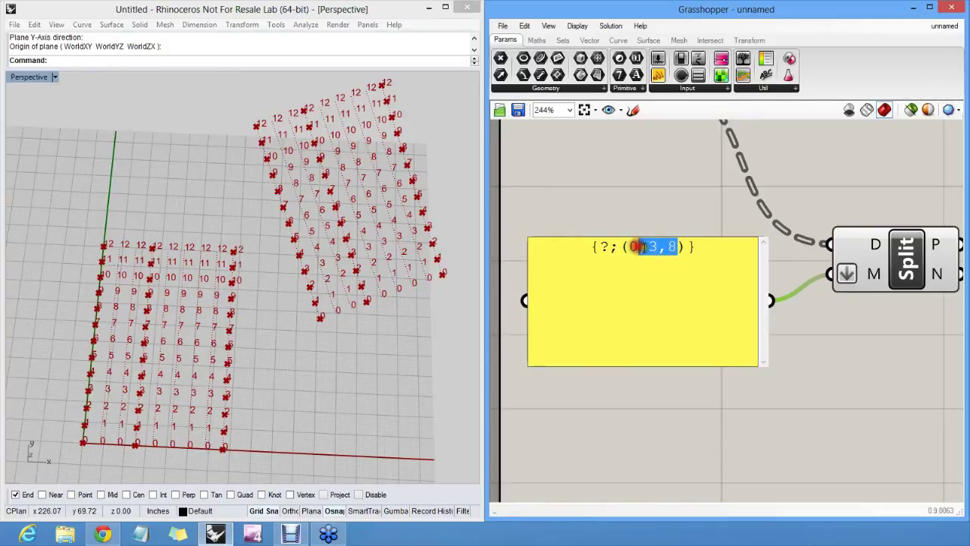
pyautogui.write('to 4')
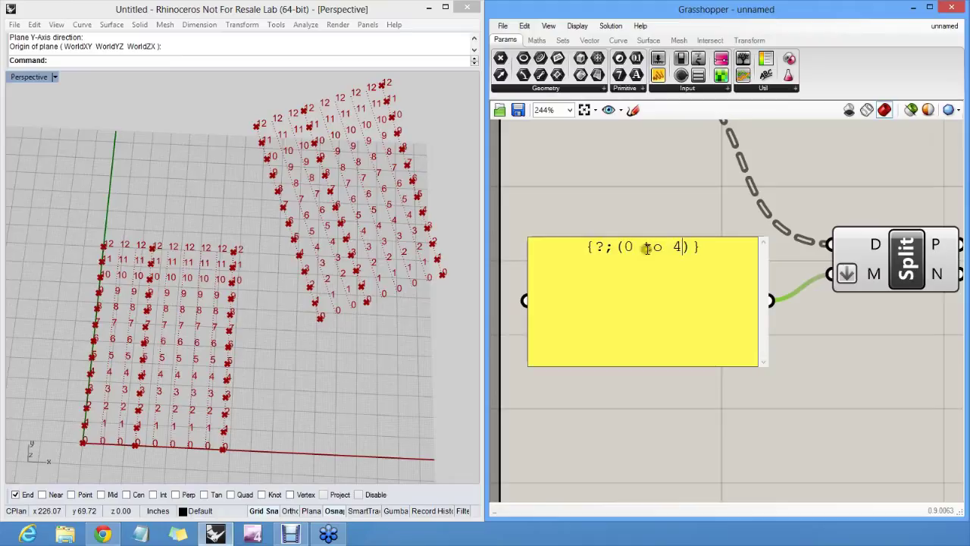
pyautogui.click(654, 212)
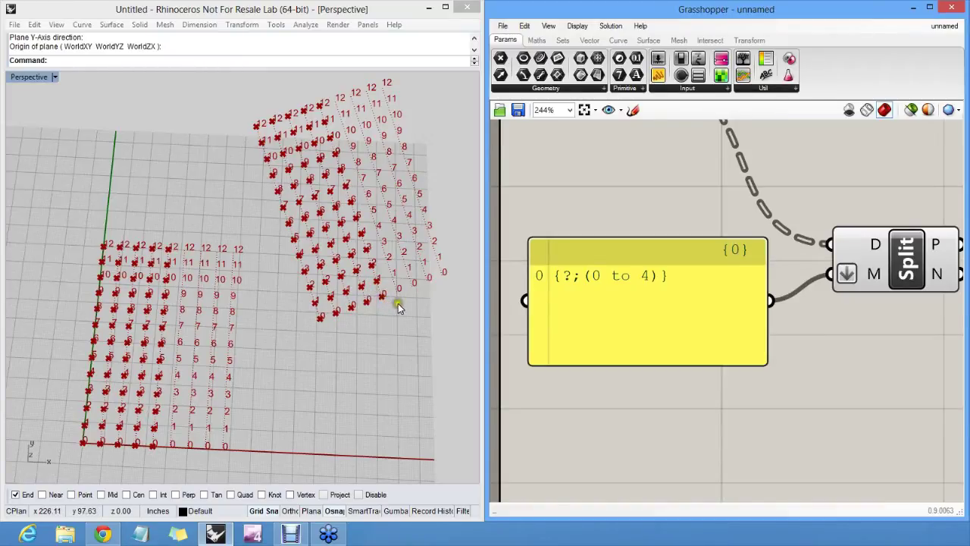
# Change the range start from 0 to 2, giving {?;(2 to 4)}.
pyautogui.click(612, 275)
pyautogui.doubleClick(654, 253)
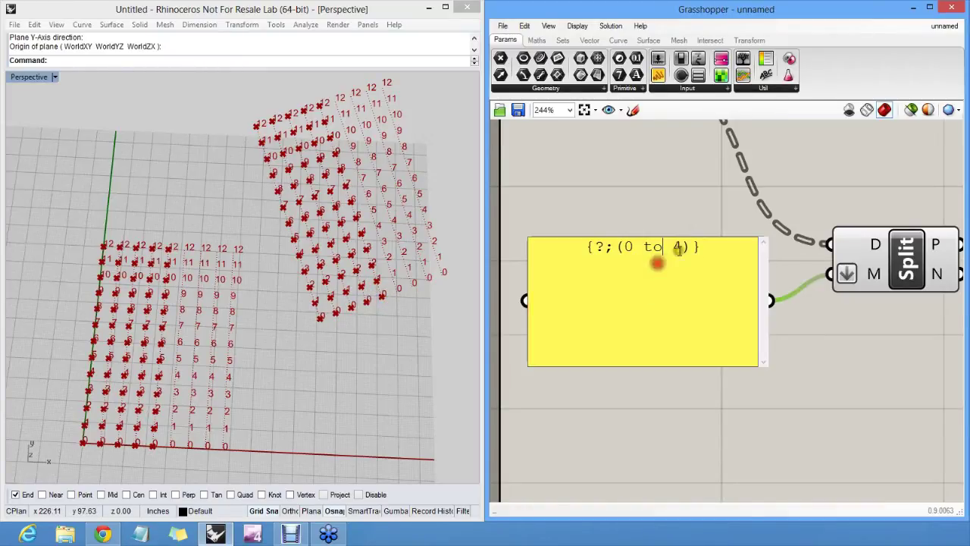
pyautogui.doubleClick(628, 245)
pyautogui.write('2')
pyautogui.click(664, 208)
pyautogui.click(663, 206)
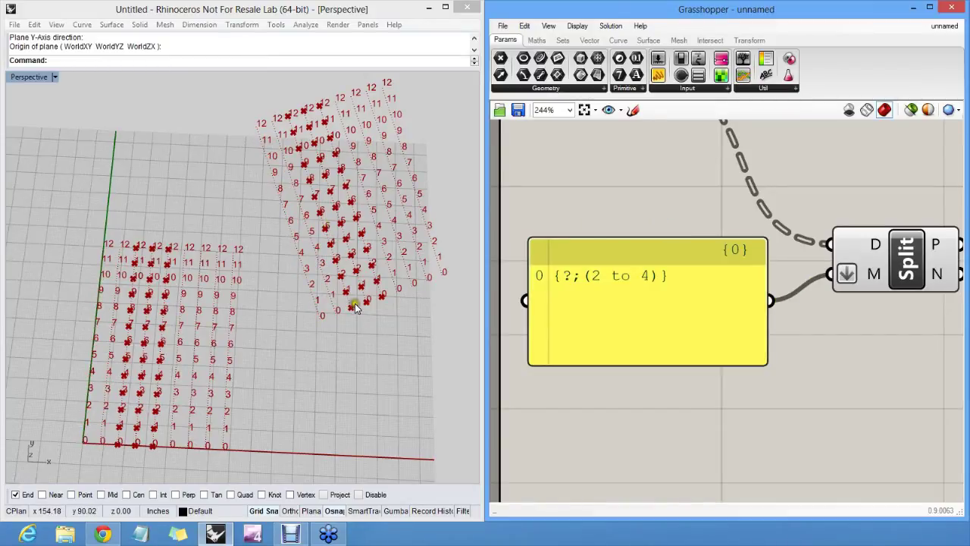
# Reopen the mask text and select the '2 to 4' range.
pyautogui.doubleClick(628, 277)
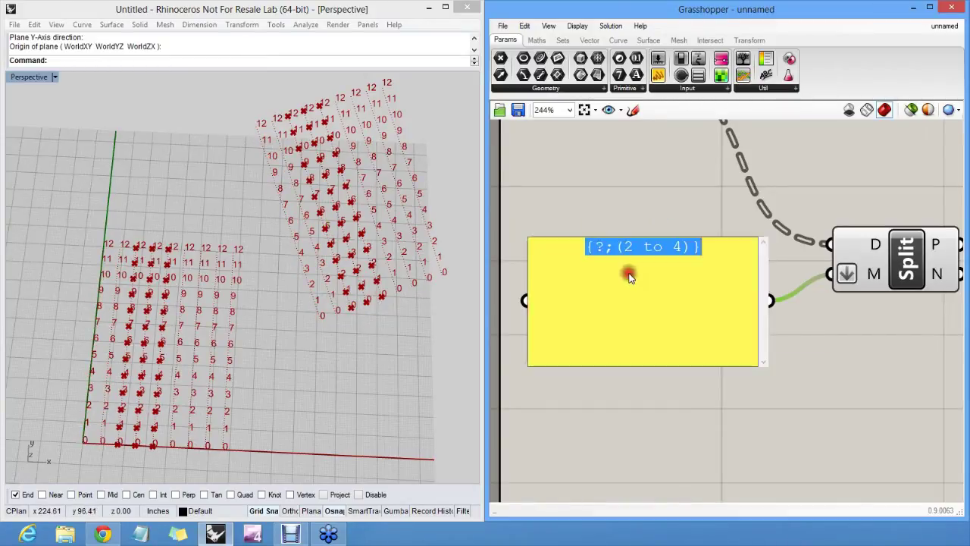
pyautogui.click(667, 245)
pyautogui.moveTo(680, 245); pyautogui.dragTo(623, 247)
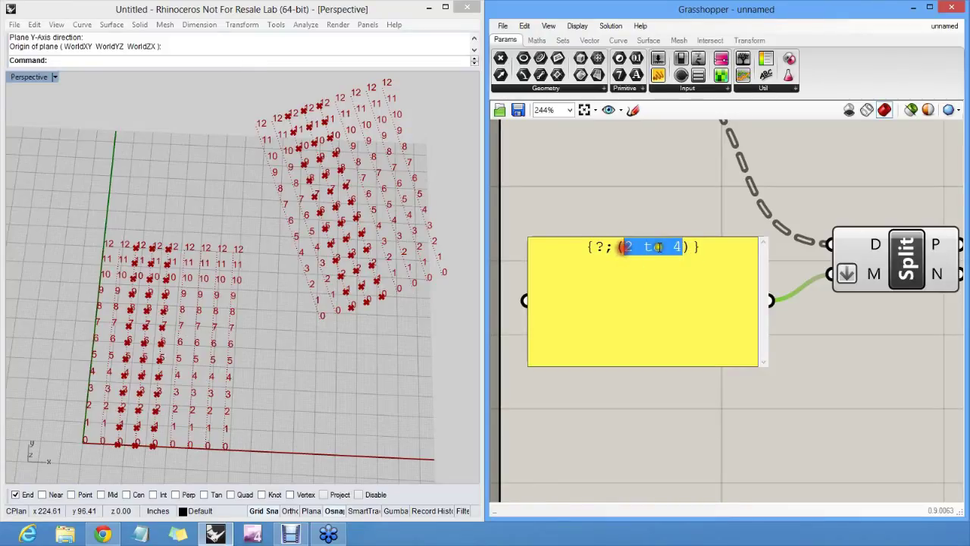
# Apply the {?;(>3)} mask, then replace >3 with the range 1 to 8.
pyautogui.write('>3')
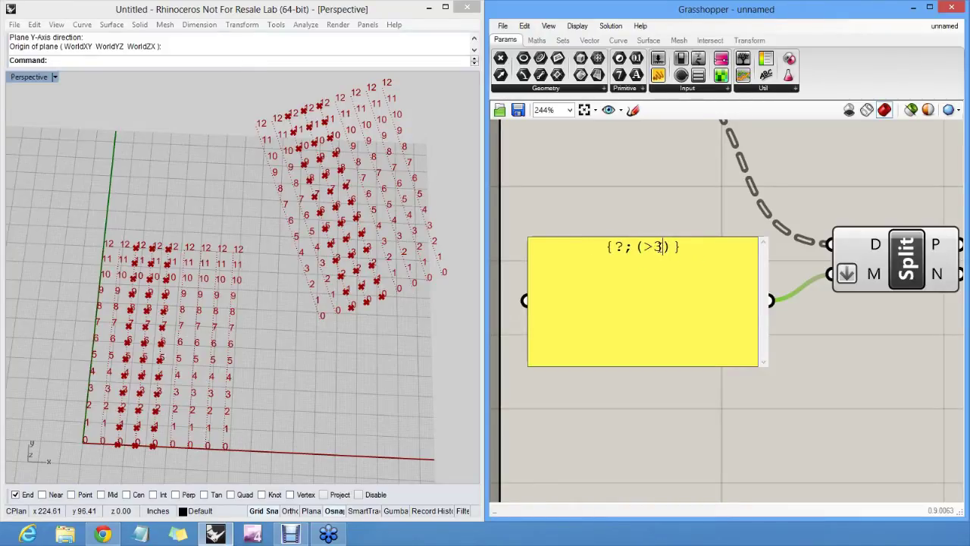
pyautogui.click(641, 210)
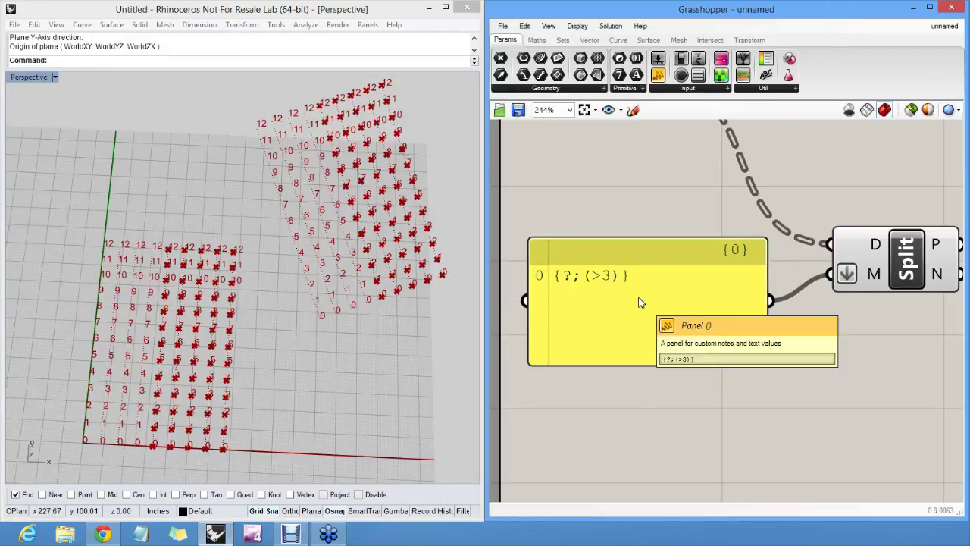
pyautogui.doubleClick(599, 287)
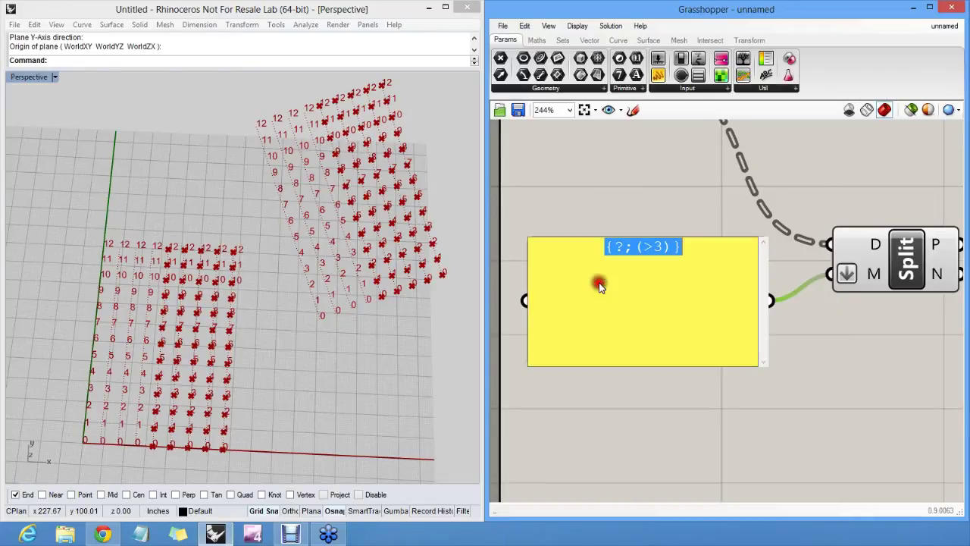
pyautogui.press('End')
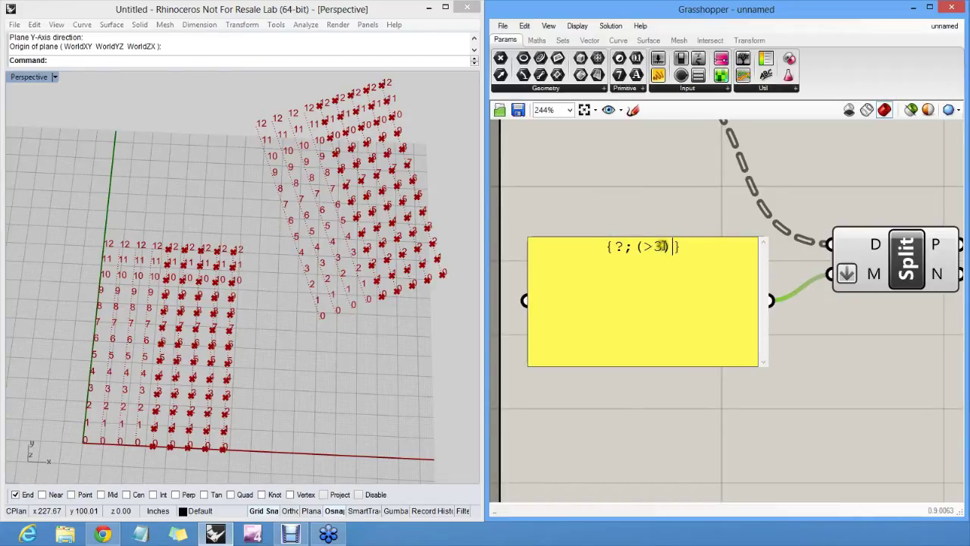
pyautogui.moveTo(663, 246); pyautogui.dragTo(646, 246)
pyautogui.write('1 to 8')
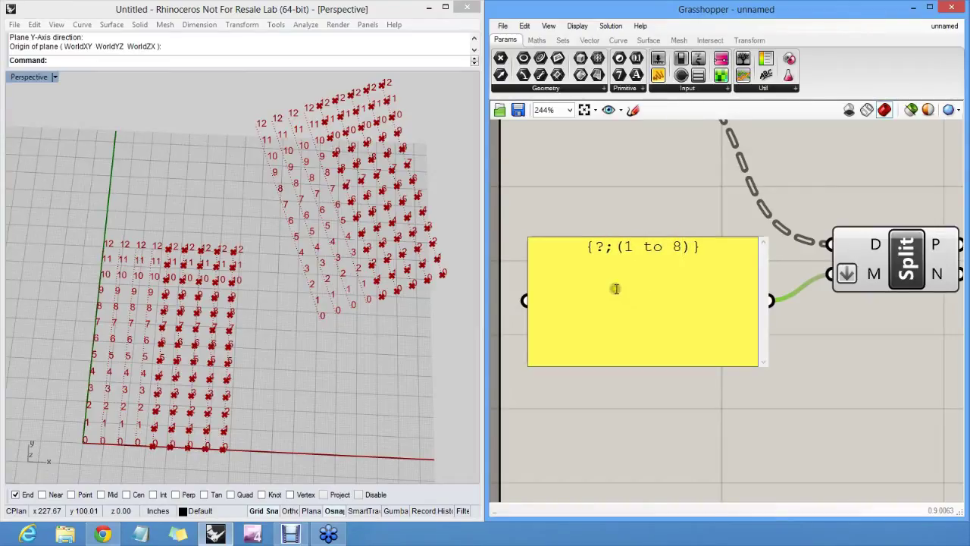
# Append 'and !5' so the mask reads {?;(1 to 8) and !5}.
pyautogui.click(691, 247)
pyautogui.write('and !(')
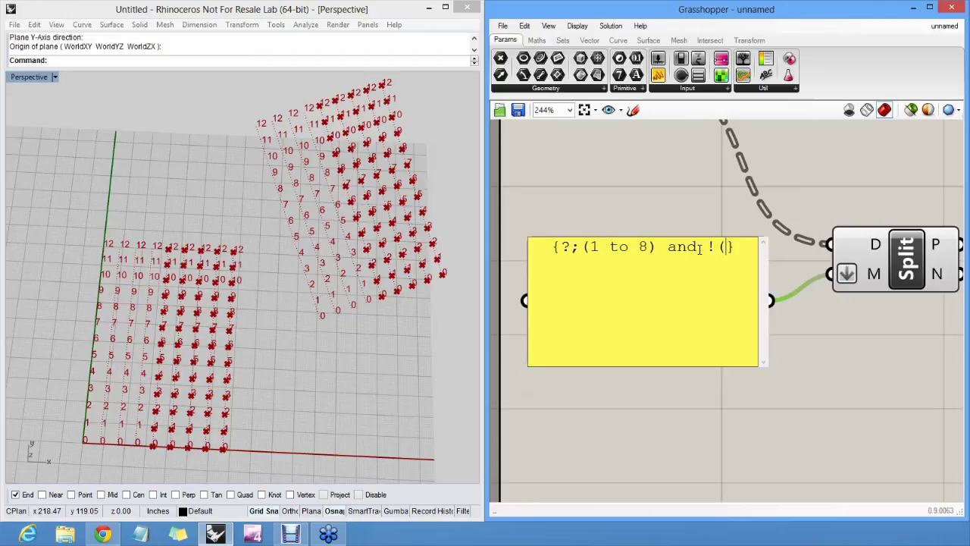
pyautogui.press('BackSpace')
pyautogui.write('5')
pyautogui.click(708, 225)
# Adjust the Rhino viewport and nudge the mask panel slightly right.
pyautogui.moveTo(672, 300); pyautogui.dragTo(684, 294, button='right')
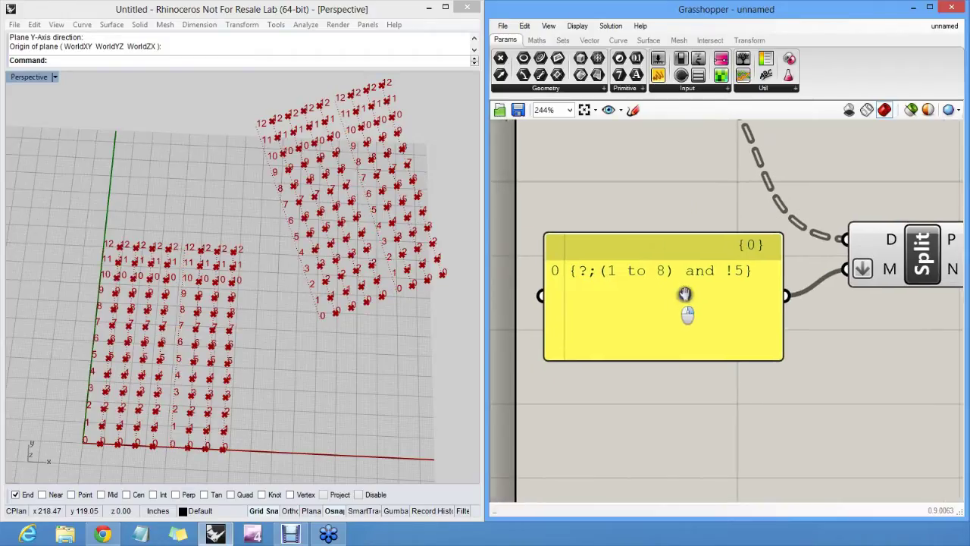
pyautogui.scroll(5, 686, 294)
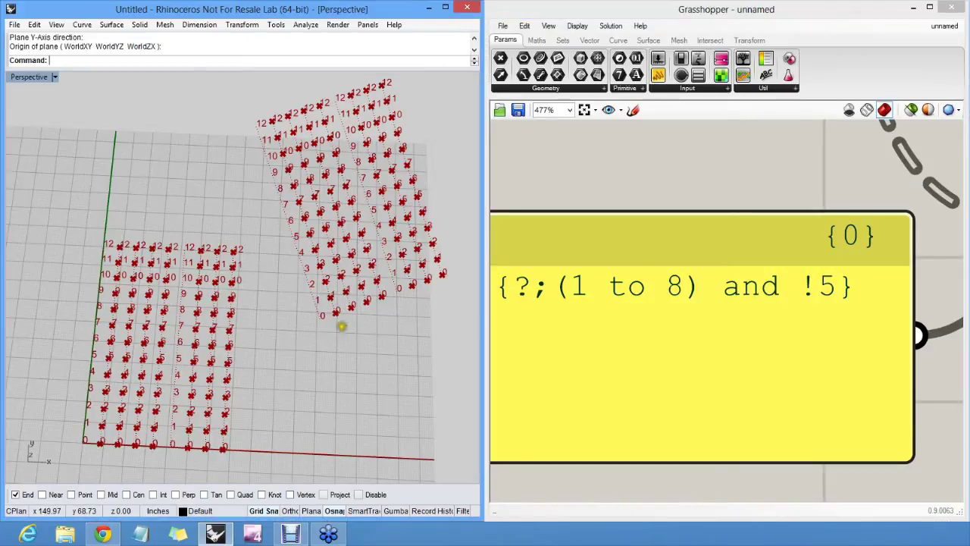
pyautogui.click(331, 318)
pyautogui.moveTo(332, 319)
pyautogui.mouseDown()
pyautogui.moveTo(373, 317)
pyautogui.moveTo(452, 274)
pyautogui.mouseUp()
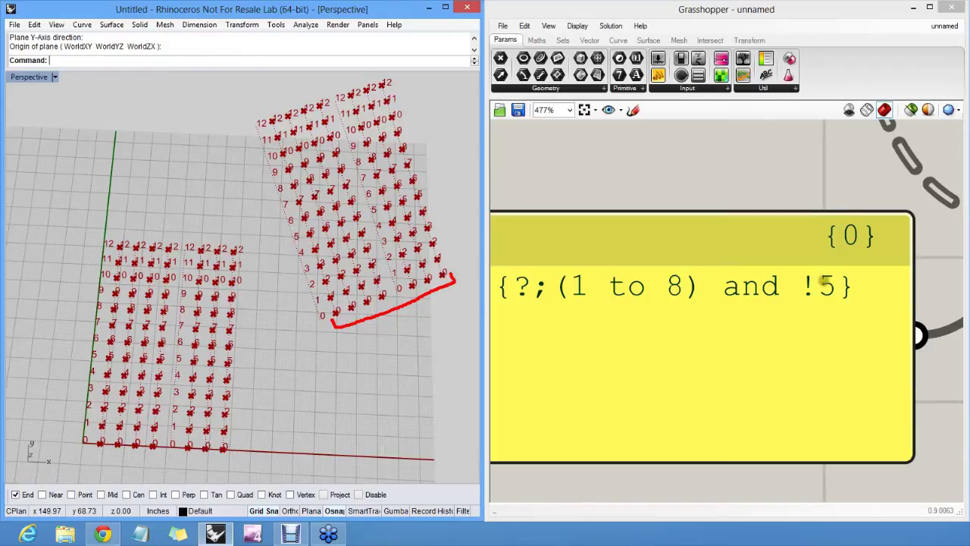
pyautogui.moveTo(392, 339)
pyautogui.mouseDown()
pyautogui.moveTo(411, 297)
pyautogui.moveTo(394, 331)
pyautogui.moveTo(379, 337)
pyautogui.moveTo(392, 345)
pyautogui.mouseUp()
pyautogui.moveTo(392, 331); pyautogui.dragTo(378, 345)
pyautogui.press('Escape')
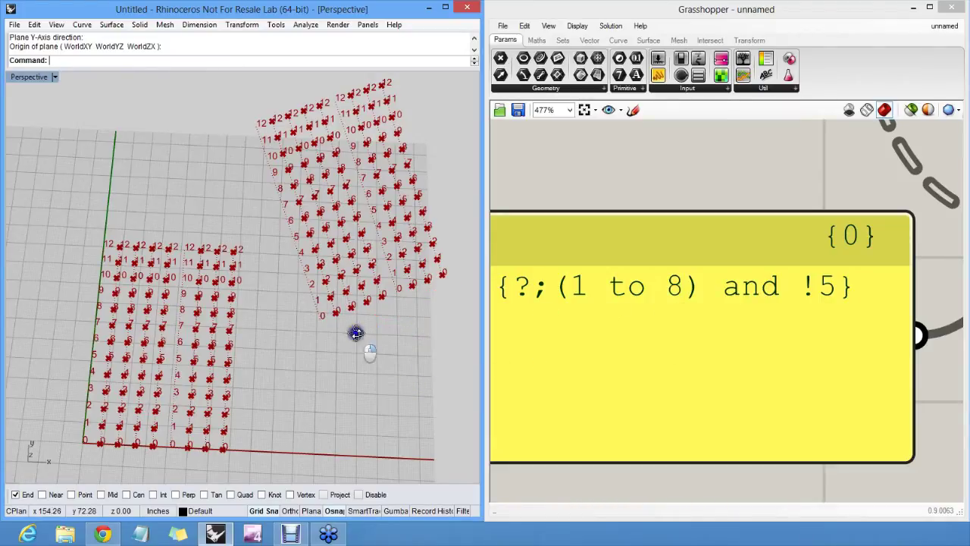
pyautogui.moveTo(774, 285); pyautogui.dragTo(801, 291)
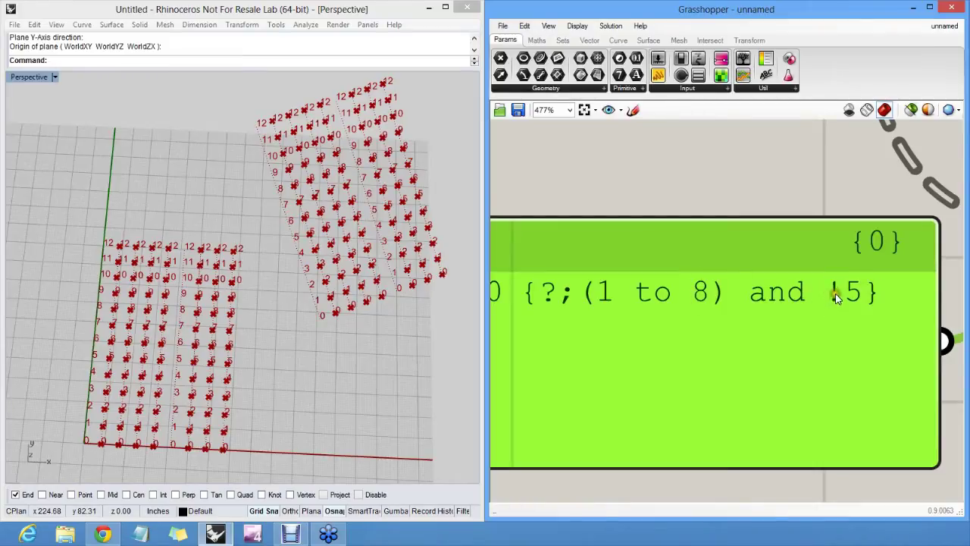
# Replace the mask rule with {?;!7}.
pyautogui.click(809, 295)
pyautogui.click(809, 294)
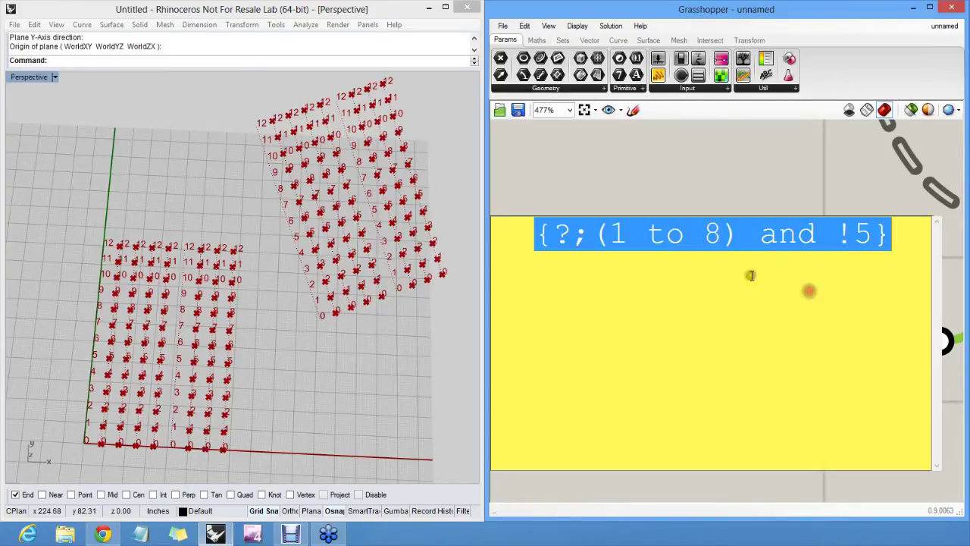
pyautogui.moveTo(873, 235); pyautogui.dragTo(597, 237)
pyautogui.write('!7')
pyautogui.click(655, 158)
pyautogui.moveTo(406, 260); pyautogui.dragTo(434, 260, button='right')
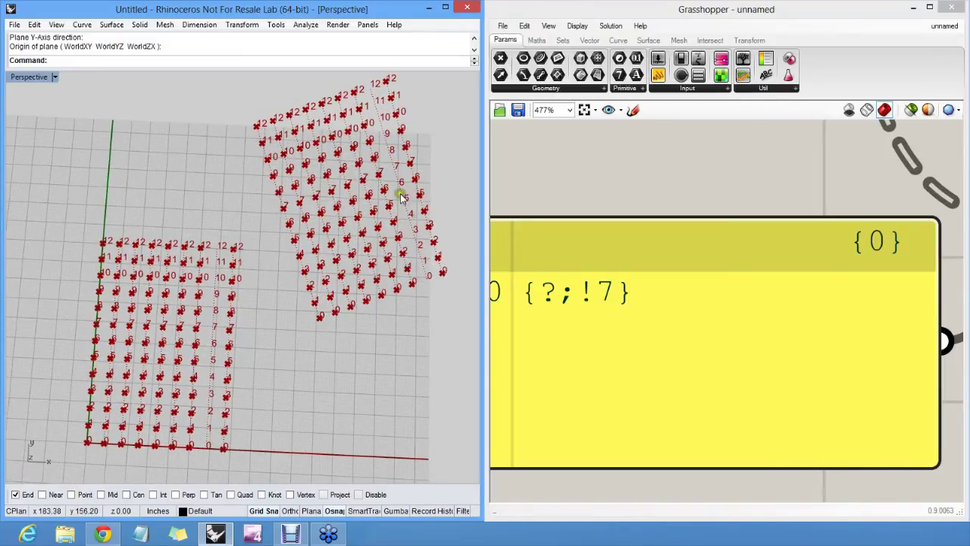
# Change the 7 to (0,2,...) so the mask reads {?;!(0,2,...)}.
pyautogui.doubleClick(600, 288)
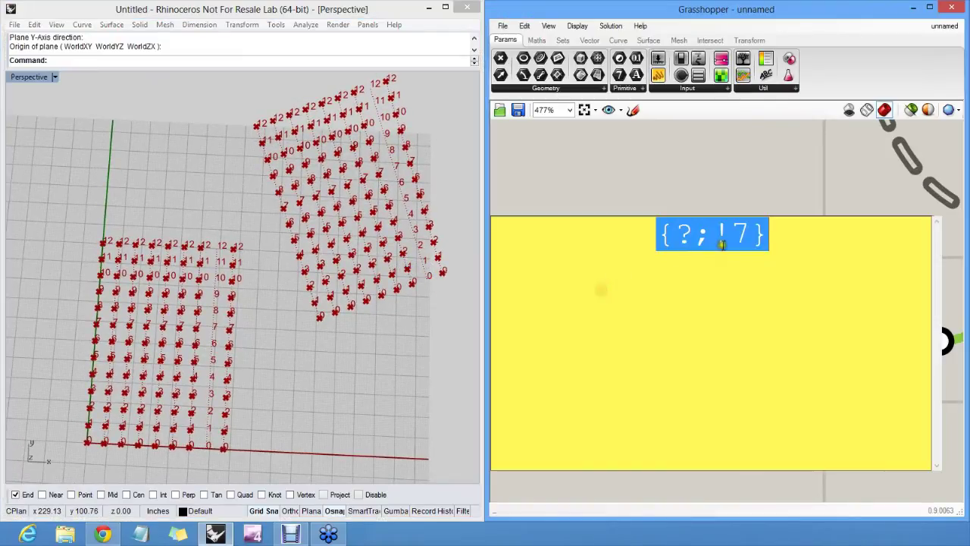
pyautogui.moveTo(750, 234); pyautogui.dragTo(726, 230)
pyautogui.write('(')
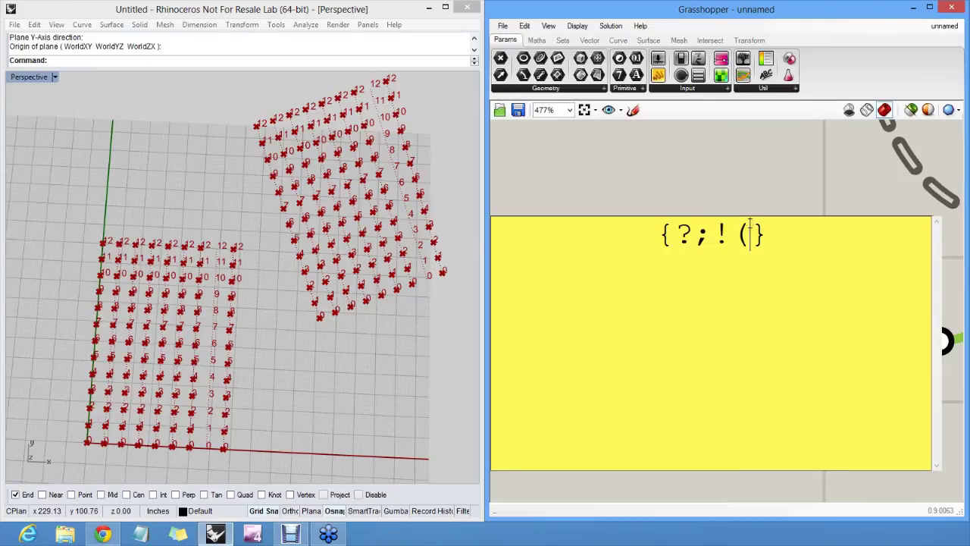
pyautogui.write('0,2,')
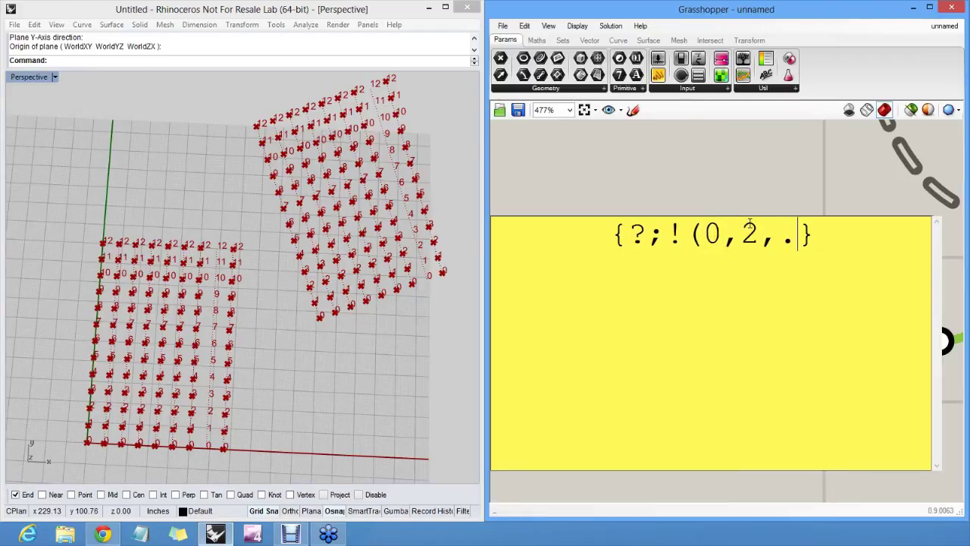
pyautogui.write('..)')
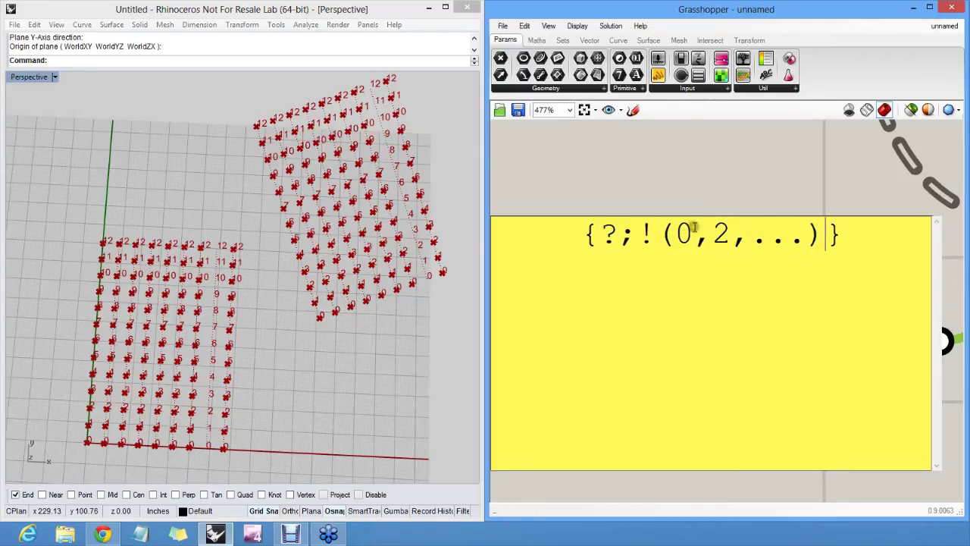
pyautogui.click(692, 199)
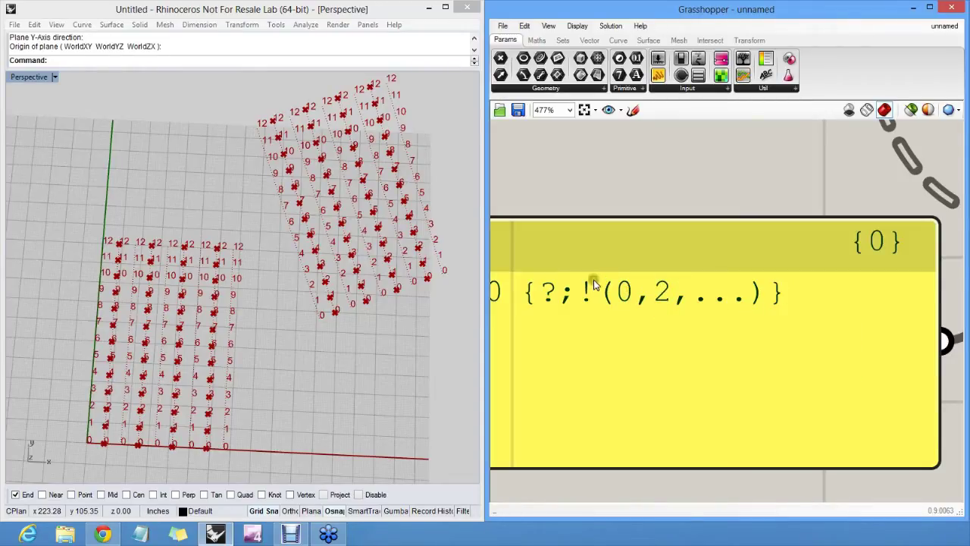
# Rewrite the mask rule as an index list containing 0, 4, 5 and 43.
pyautogui.scroll(-3, 634, 299)
pyautogui.scroll(2, 634, 345)
pyautogui.doubleClick(647, 277)
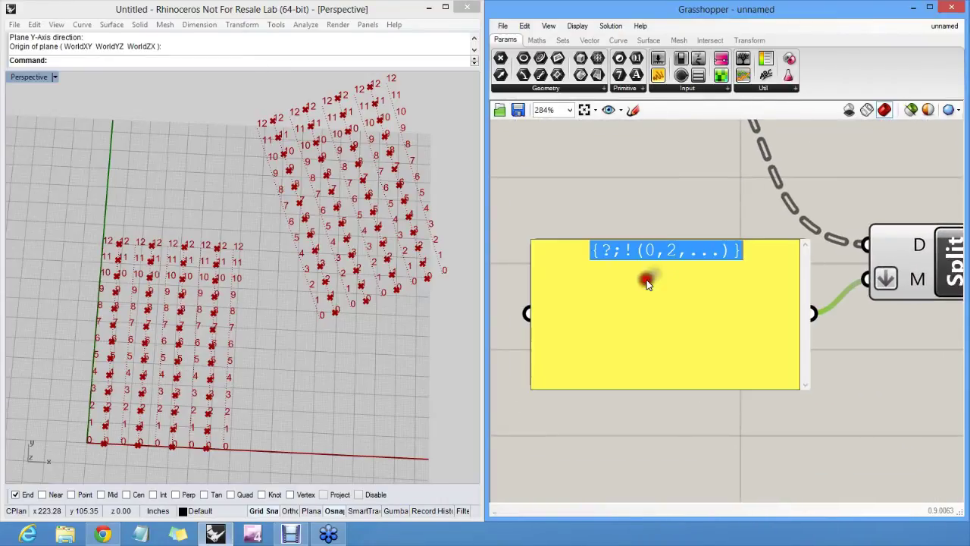
pyautogui.moveTo(726, 253); pyautogui.dragTo(642, 243)
pyautogui.write('(')
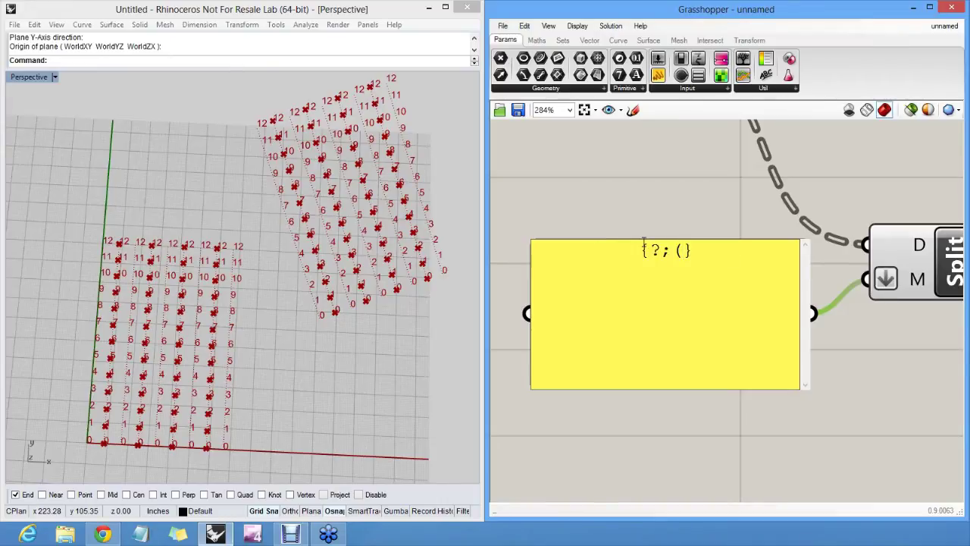
pyautogui.write('0 to 5)')
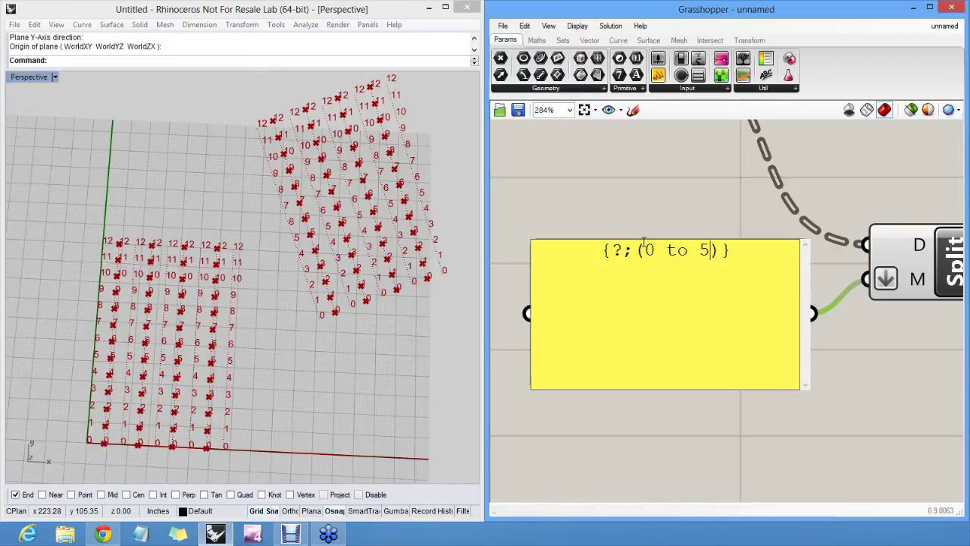
pyautogui.write('!')
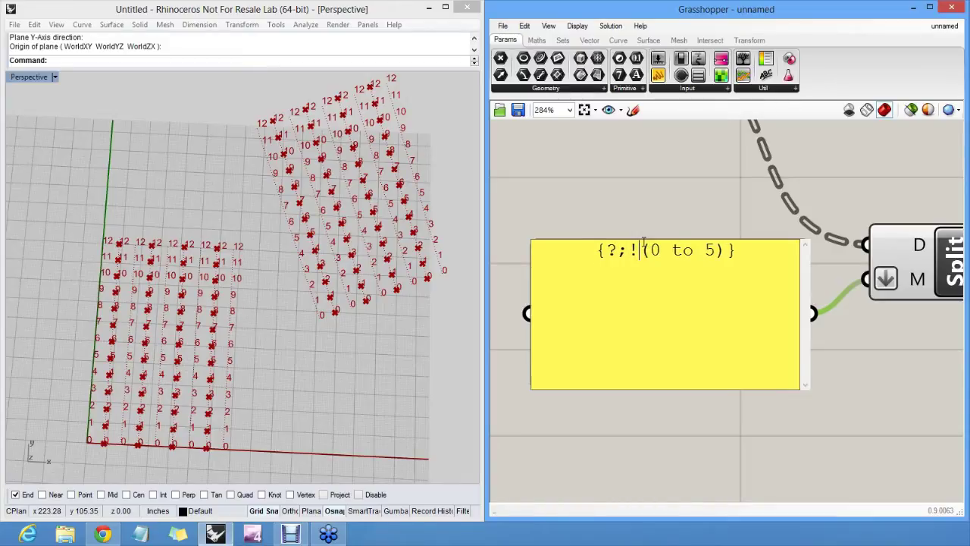
pyautogui.press('BackSpace')
pyautogui.press('BackSpace')
pyautogui.press('BackSpace')
pyautogui.press('BackSpace')
pyautogui.press('BackSpace')
pyautogui.write(',4,5,')
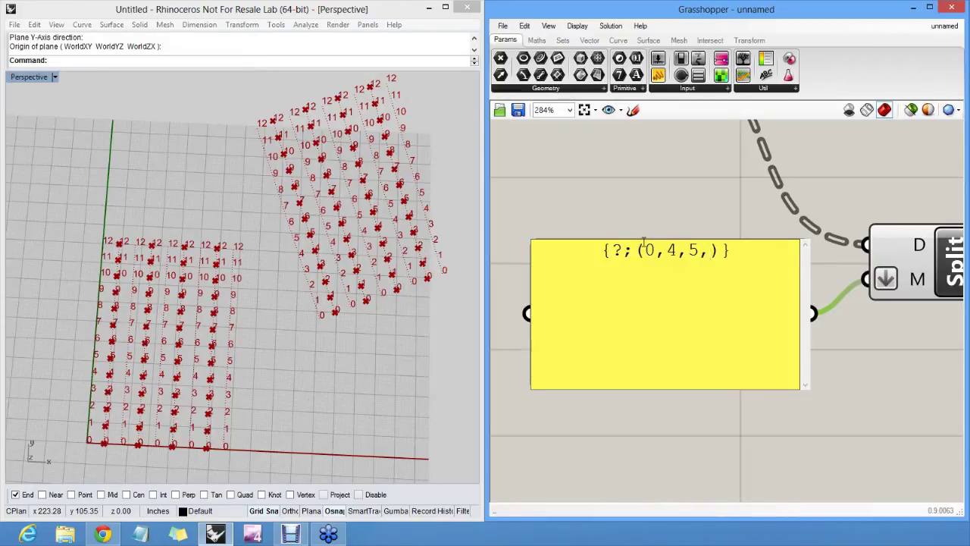
pyautogui.write('43')
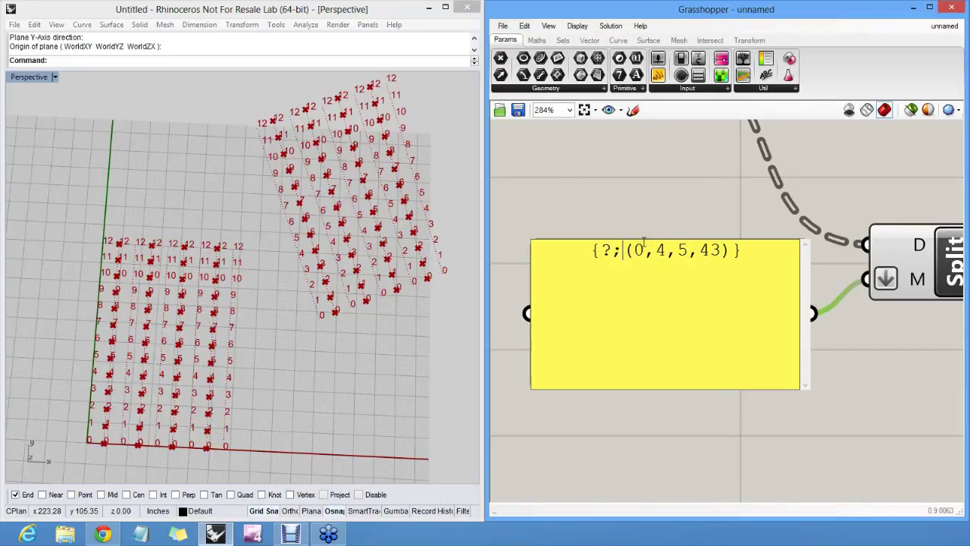
pyautogui.write('!')
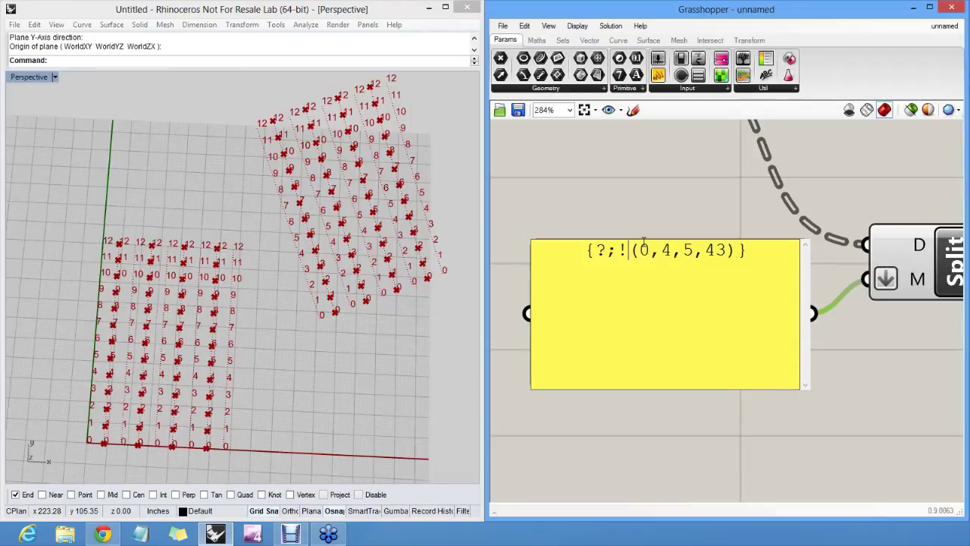
pyautogui.press('BackSpace')
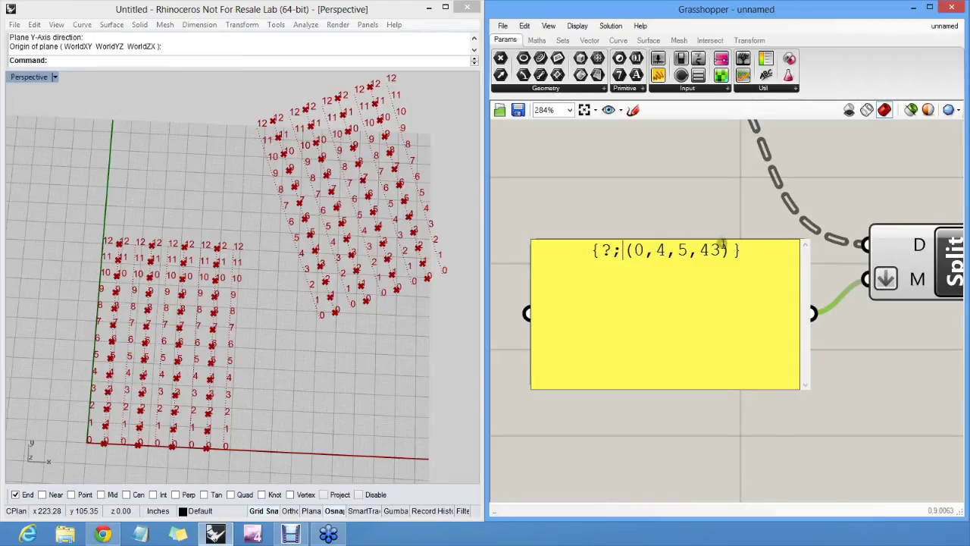
# Delete the index list and closing parenthesis, leaving the mask as {?;?}.
pyautogui.moveTo(724, 250); pyautogui.dragTo(641, 250)
pyautogui.write('<')
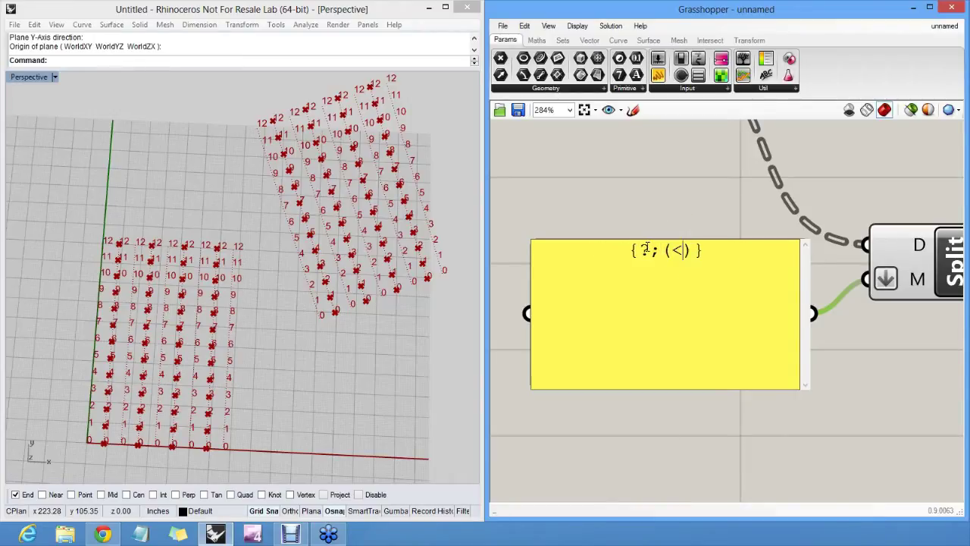
pyautogui.write('=')
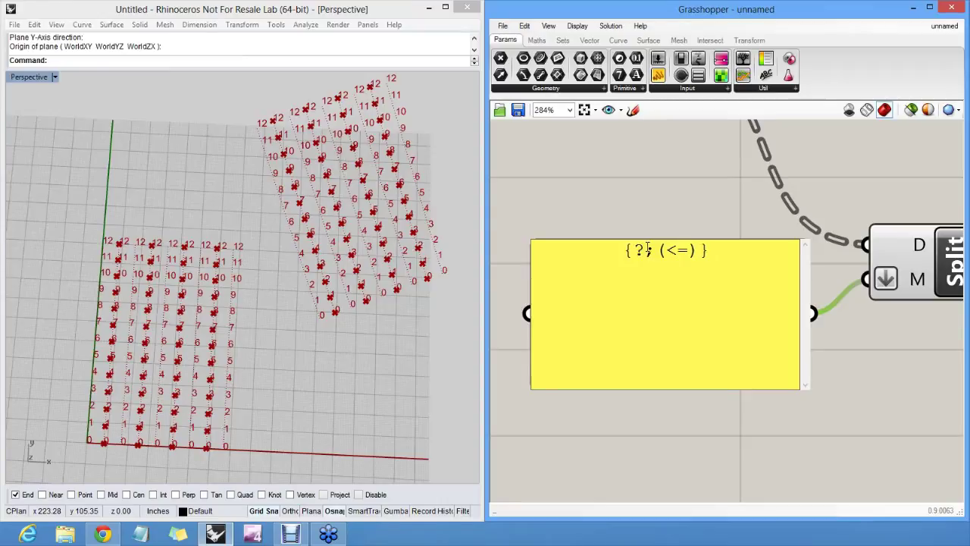
pyautogui.press('BackSpace')
pyautogui.press('BackSpace')
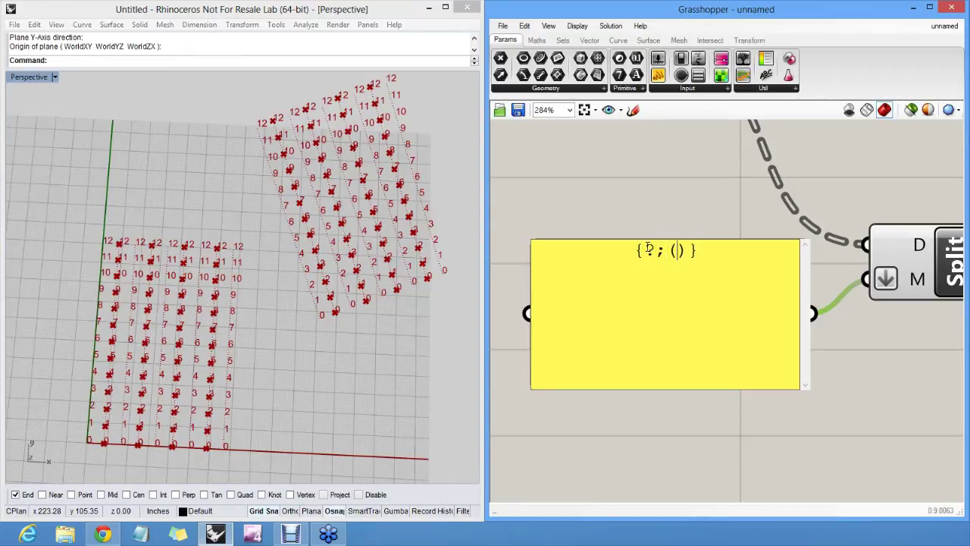
pyautogui.press('Delete')
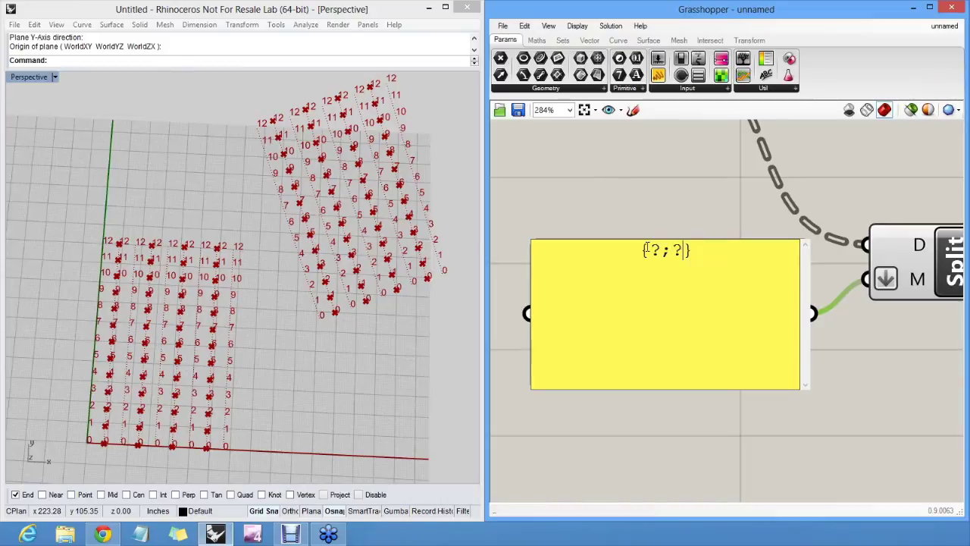
# Commit {?;?}, then replace the second ? to get {?;(0,2,...)}.
pyautogui.click(610, 198)
pyautogui.moveTo(428, 337); pyautogui.dragTo(418, 288, button='right')
pyautogui.click(613, 294)
pyautogui.doubleClick(602, 296)
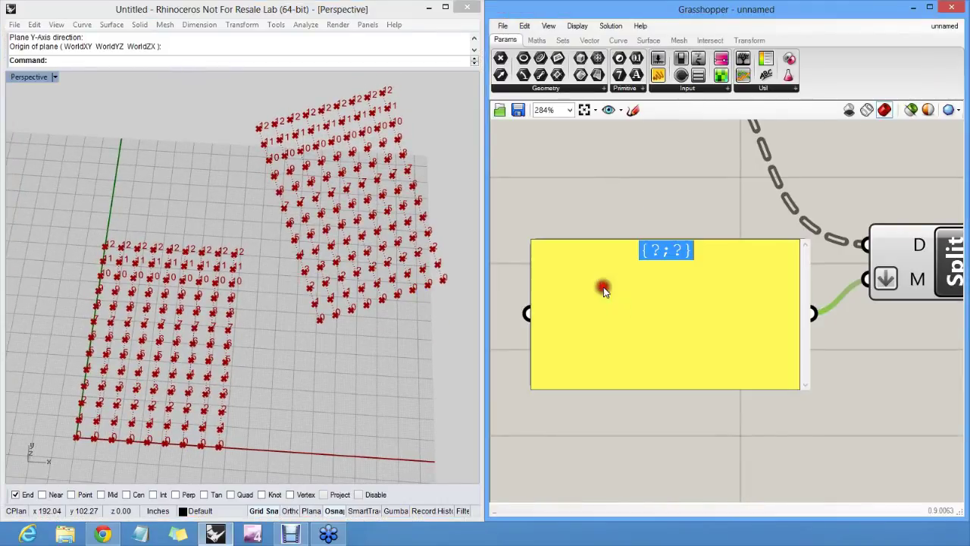
pyautogui.doubleClick(675, 250)
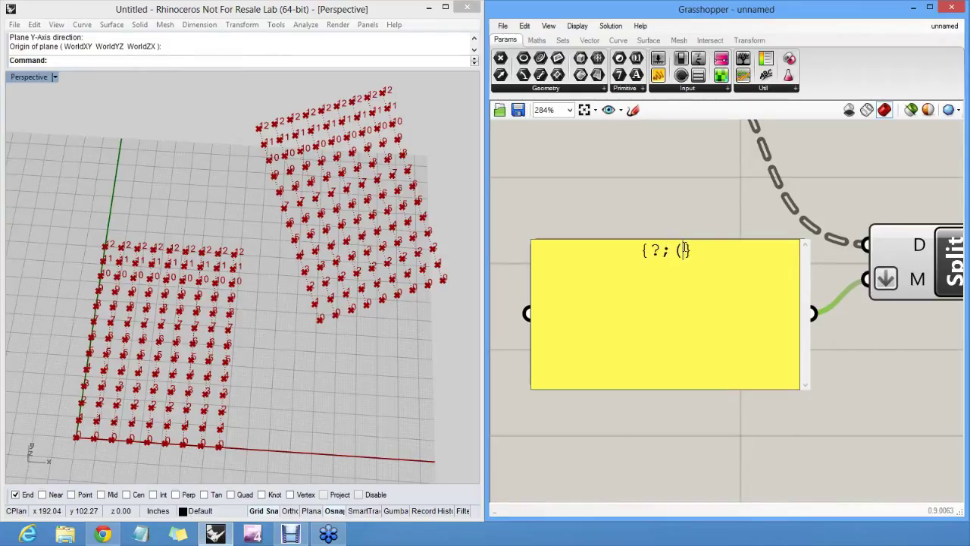
pyautogui.write('(0,2,...)')
pyautogui.click(628, 217)
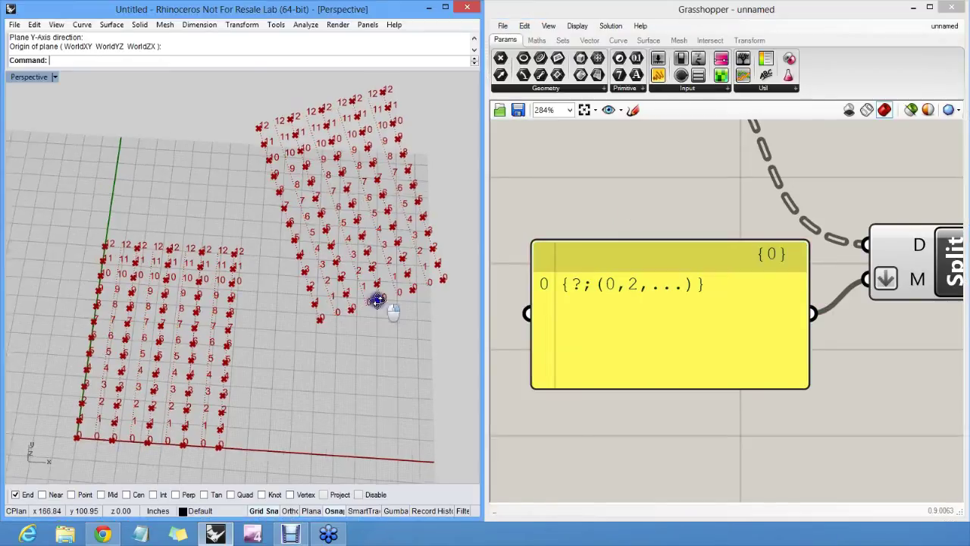
# Adjust the Rhino view and widen the mask panel slightly.
pyautogui.moveTo(379, 303); pyautogui.dragTo(379, 310, button='right')
pyautogui.keyDown('shift'); pyautogui.moveTo(314, 328); pyautogui.dragTo(336, 293, button='right'); pyautogui.keyUp('shift')
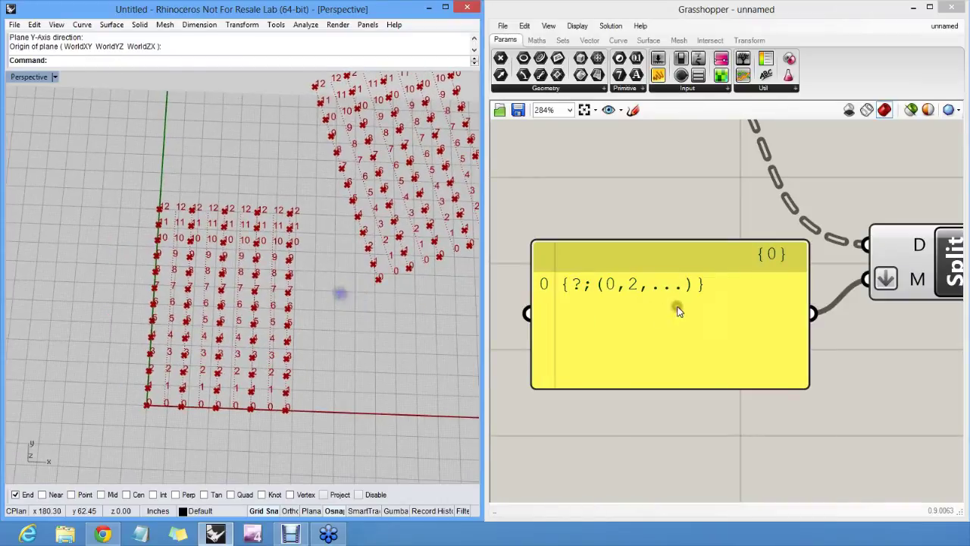
pyautogui.moveTo(805, 291); pyautogui.dragTo(771, 308)
pyautogui.click(514, 227)
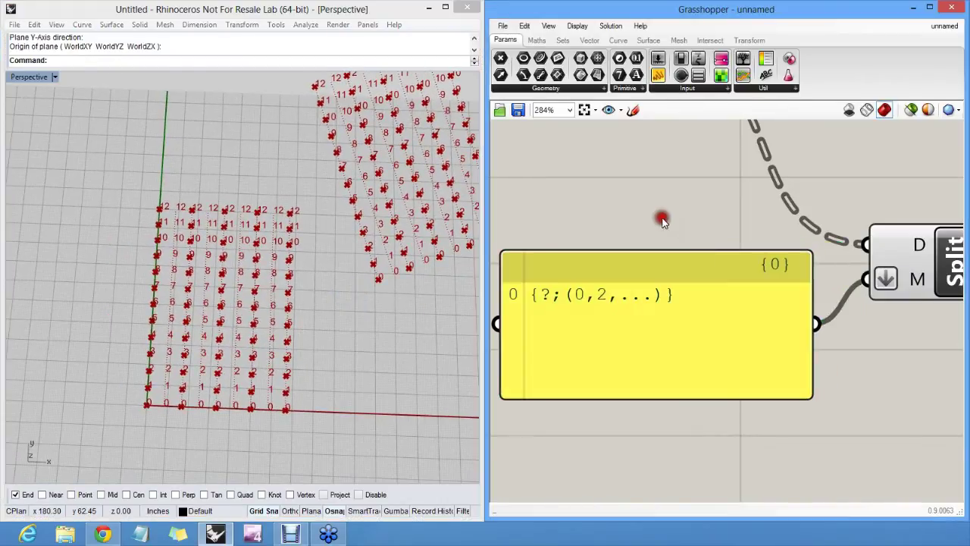
pyautogui.scroll(5, 174, 392)
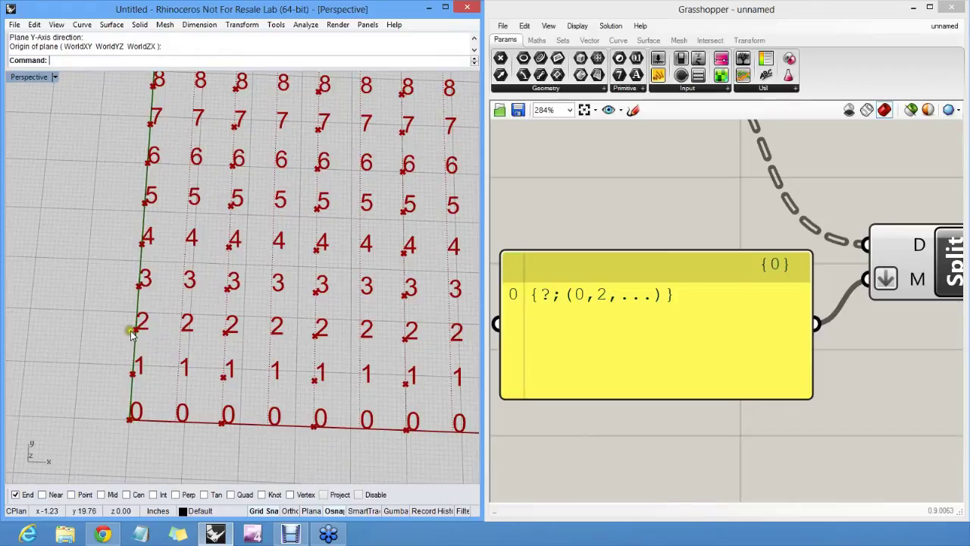
pyautogui.click(199, 282)
pyautogui.scroll(-5, 198, 282)
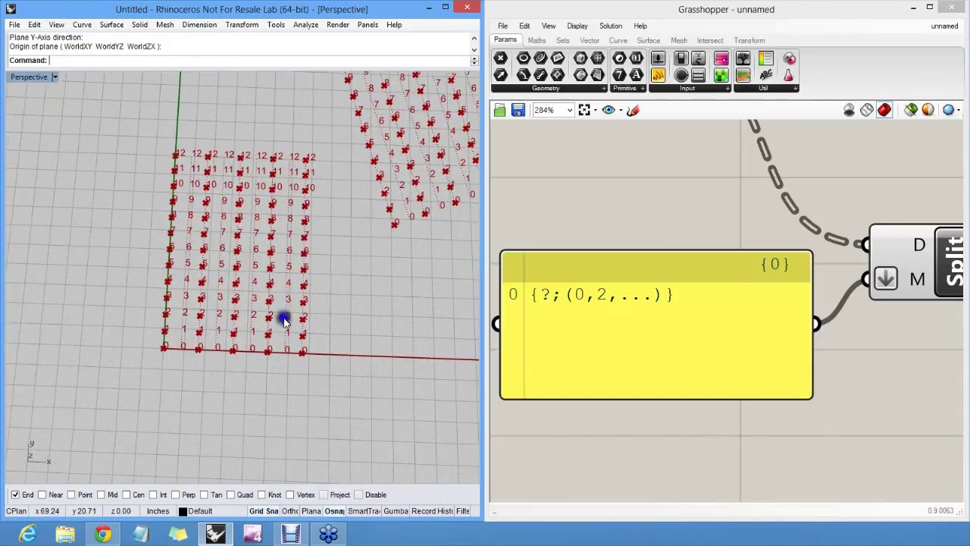
# Append the item-index part [0,2,...] after the mask text.
pyautogui.doubleClick(702, 297)
pyautogui.click(741, 294)
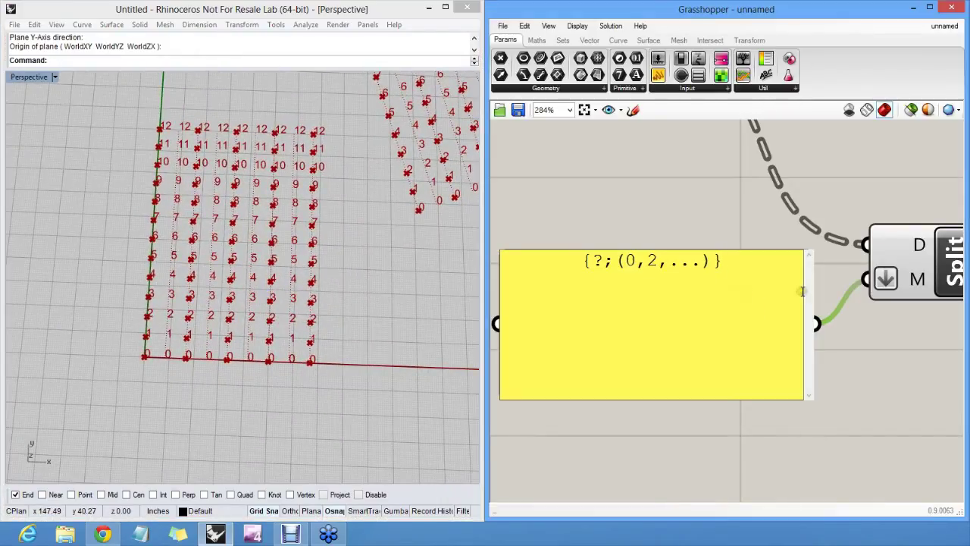
pyautogui.write('[')
pyautogui.write('0,2,.00')
pyautogui.write('0')
pyautogui.press('BackSpace')
pyautogui.press('BackSpace')
pyautogui.press('BackSpace')
pyautogui.write('..')
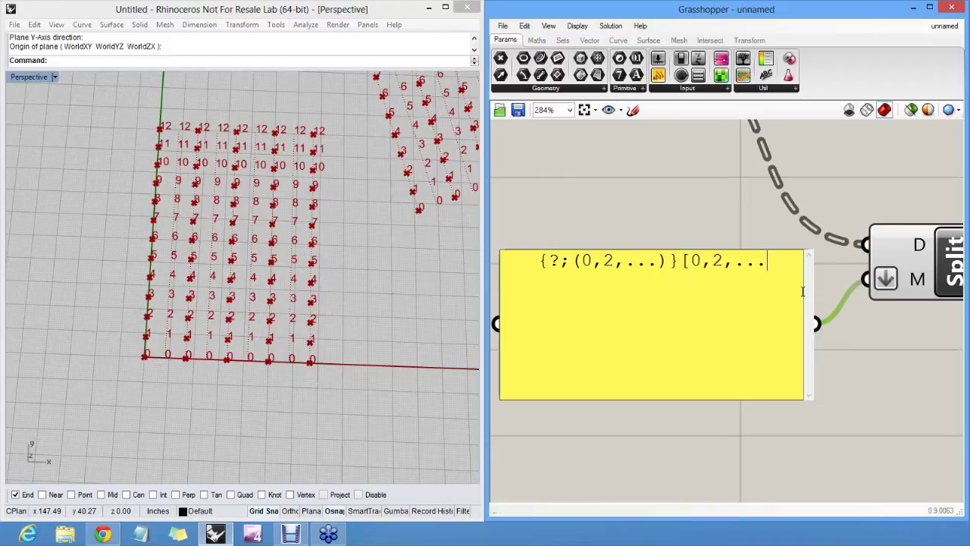
pyautogui.write(']')
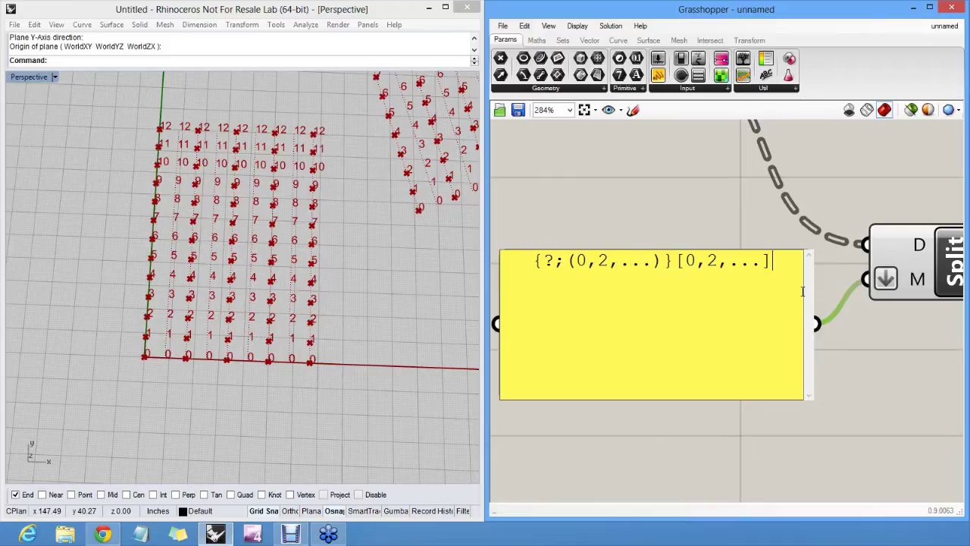
# Commit the {?;(0,2,...)}[0,2,...] mask and bring up the point label size settings.
pyautogui.click(699, 235)
pyautogui.moveTo(284, 269); pyautogui.dragTo(177, 299, button='right')
pyautogui.scroll(-3, 144, 368)
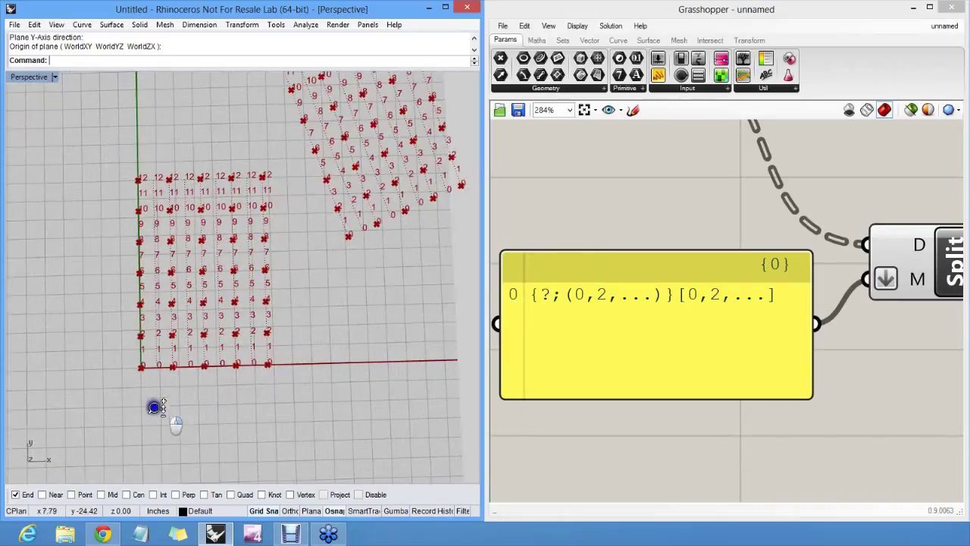
pyautogui.scroll(-3, 667, 251)
pyautogui.rightClick(766, 225)
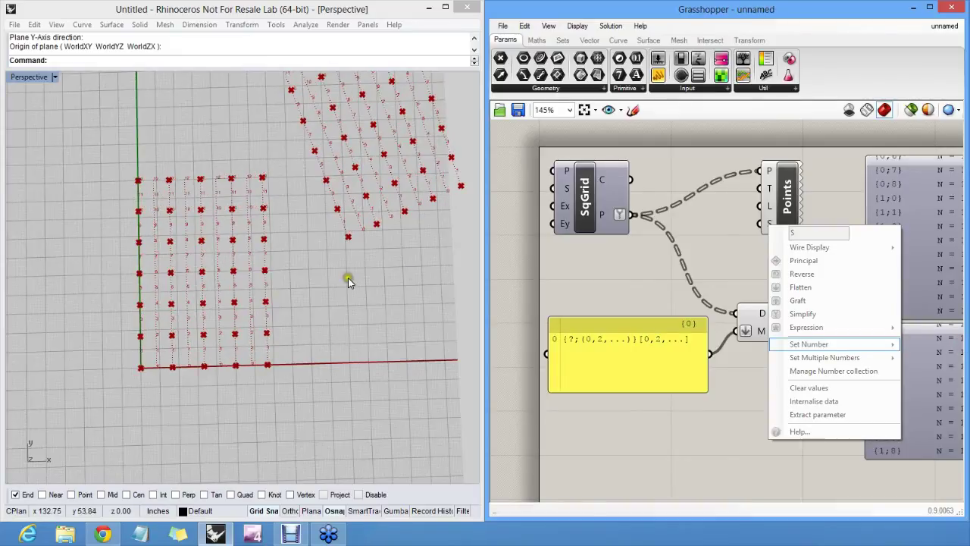
# Orbit the Rhino view around the grid and shrink the mask panel to one line.
pyautogui.moveTo(348, 280); pyautogui.dragTo(151, 412, button='right')
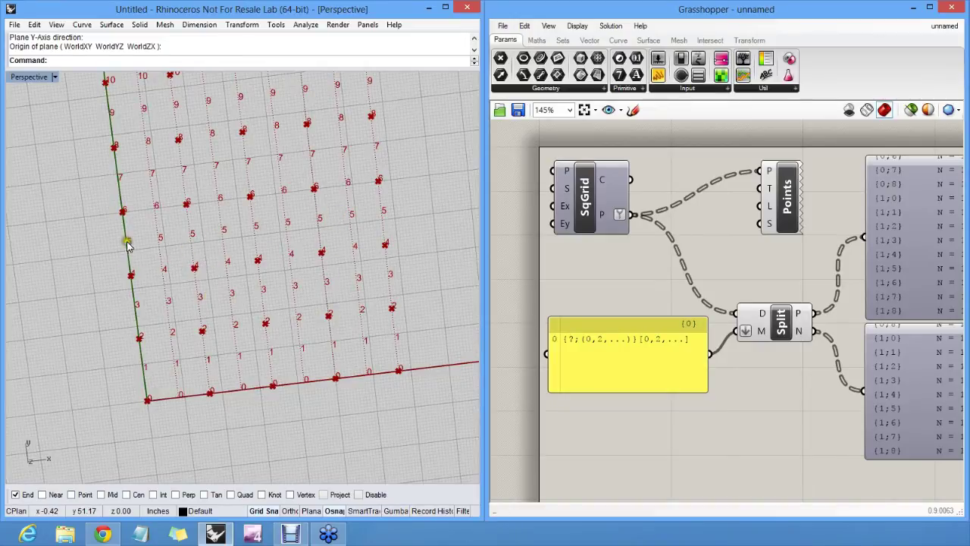
pyautogui.moveTo(185, 331); pyautogui.dragTo(167, 310, button='right')
pyautogui.moveTo(270, 314)
pyautogui.keyDown('shift'); pyautogui.mouseDown(button='right')
pyautogui.moveTo(276, 340)
pyautogui.moveTo(310, 289)
pyautogui.moveTo(210, 340)
pyautogui.moveTo(266, 310)
pyautogui.moveTo(278, 324)
pyautogui.mouseUp(button='right'); pyautogui.keyUp('shift')
pyautogui.moveTo(690, 391); pyautogui.dragTo(674, 345)
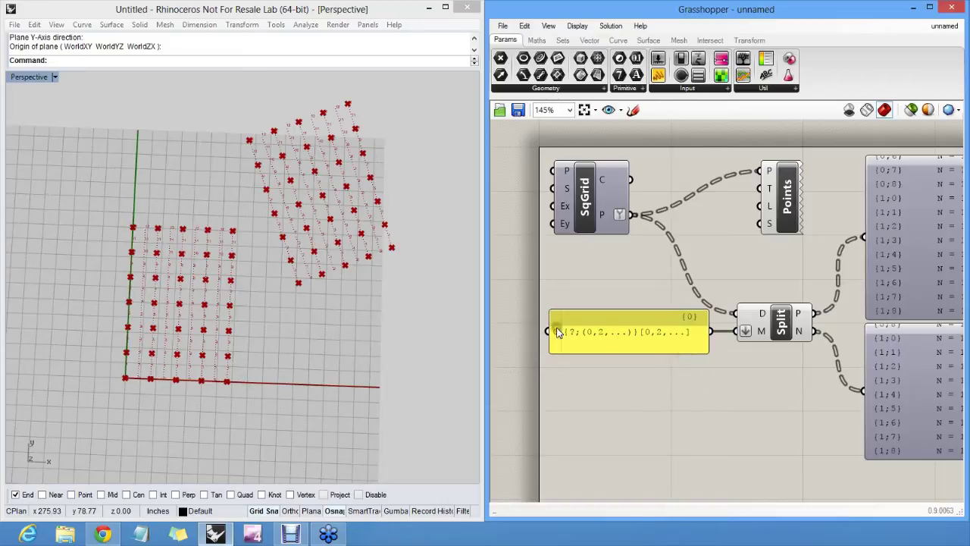
pyautogui.scroll(-3, 712, 279)
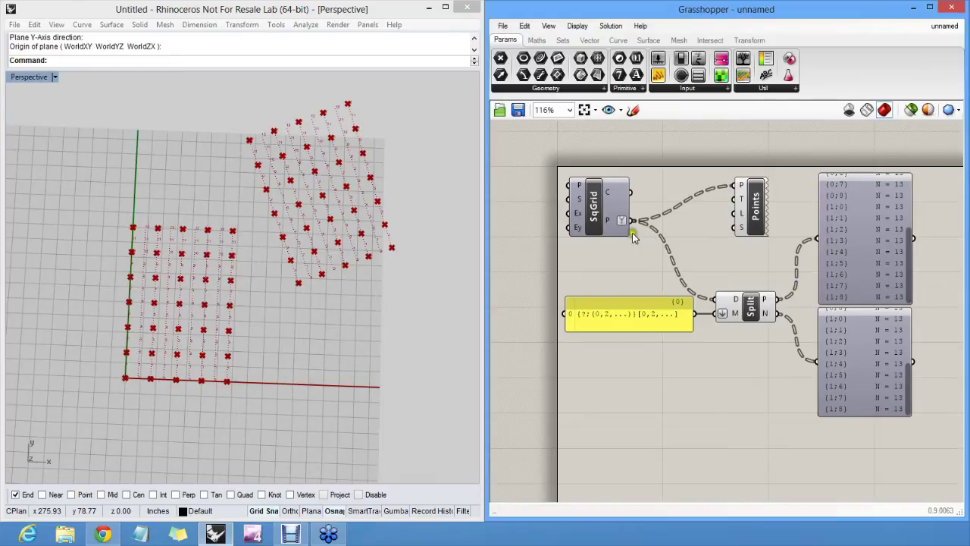
# Reveal the hidden surface in Rhino and delete the SqGrid component.
pyautogui.moveTo(610, 236); pyautogui.dragTo(649, 260, button='right')
pyautogui.moveTo(646, 244)
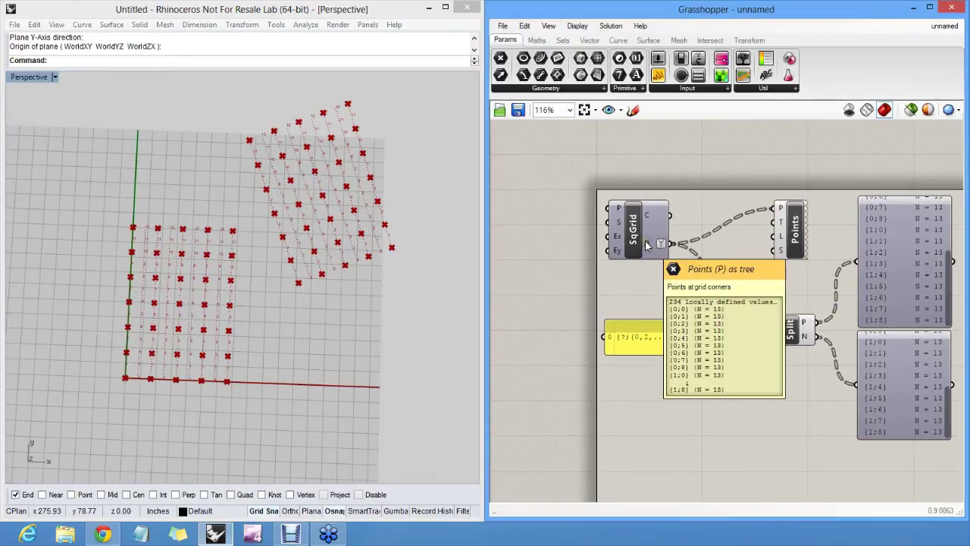
pyautogui.click(629, 182)
pyautogui.click(252, 194)
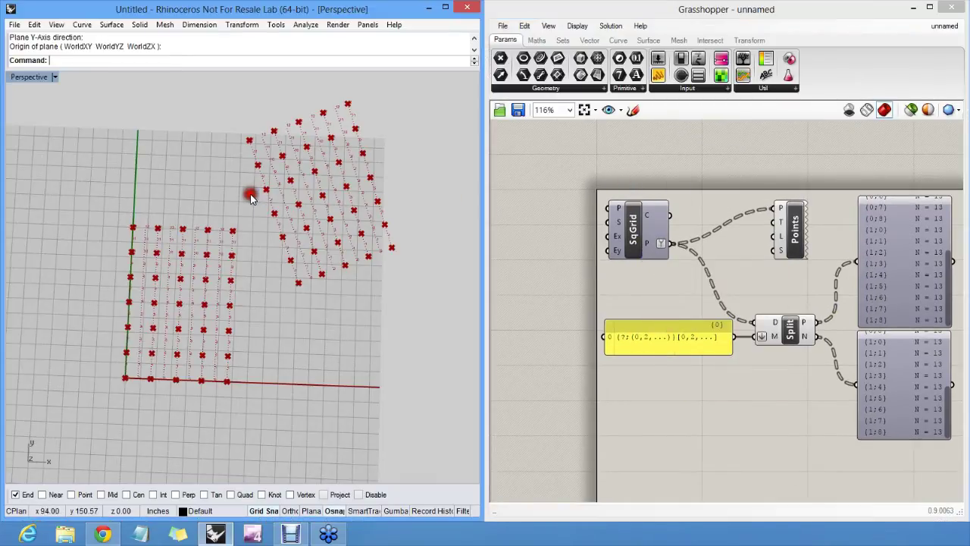
pyautogui.press('Return')
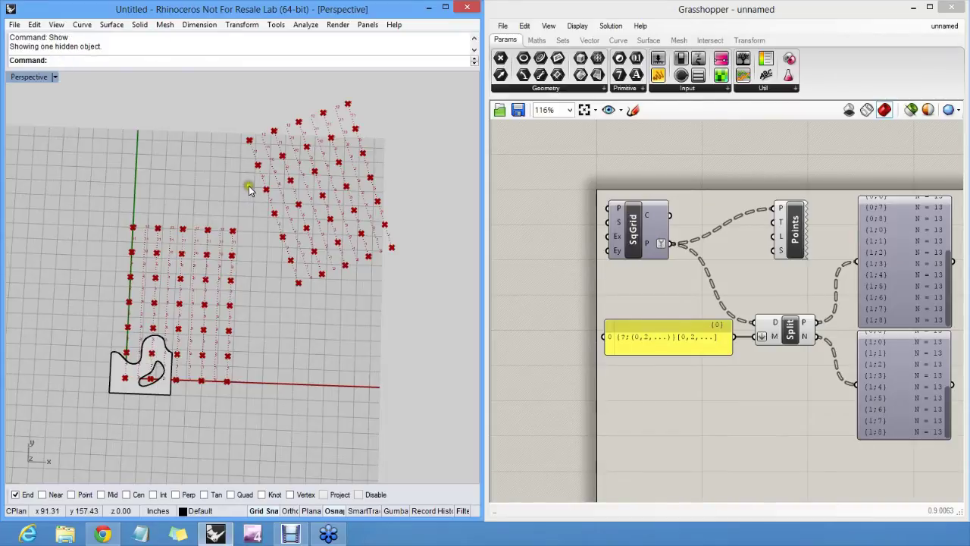
pyautogui.scroll(6, 137, 351)
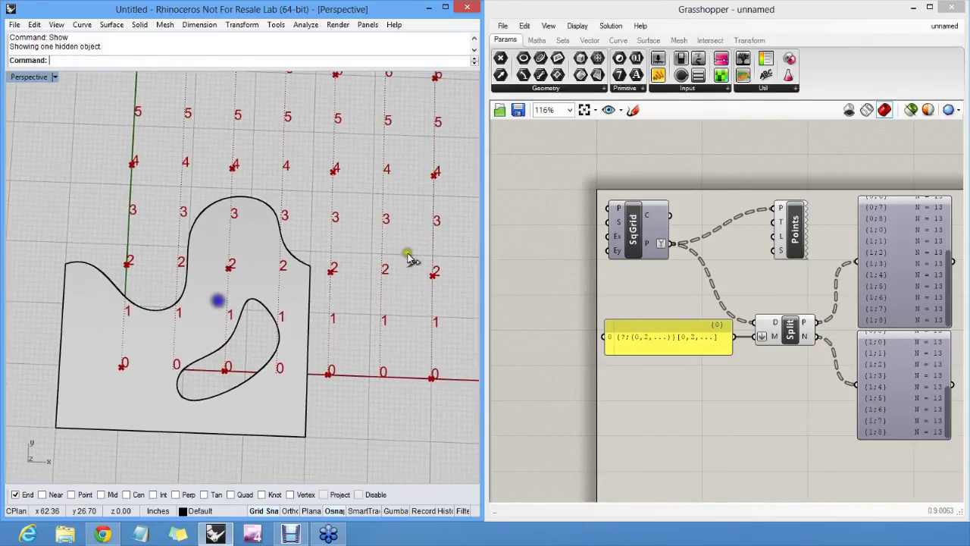
pyautogui.click(637, 224)
pyautogui.press('Delete')
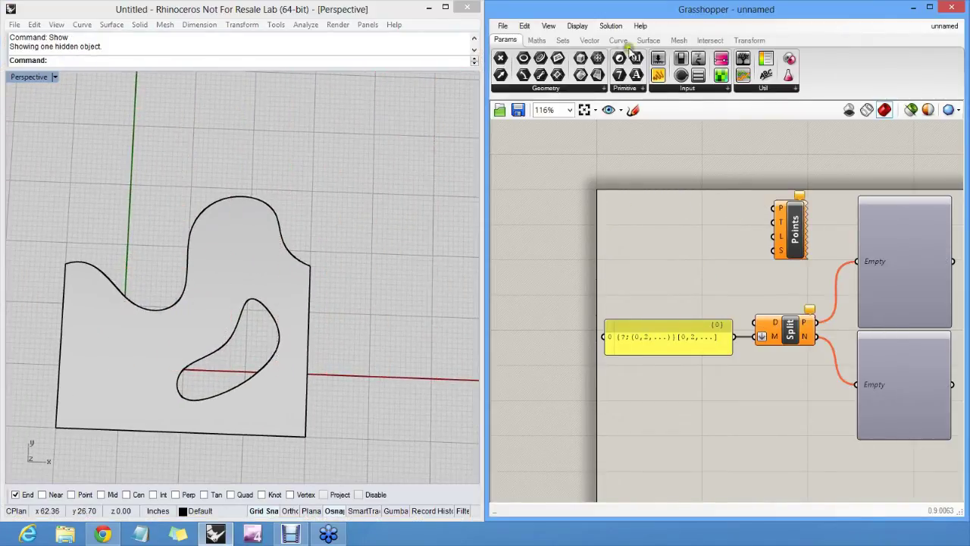
# Place an SDivide component and set its surface input to the revealed Rhino surface.
pyautogui.click(649, 40)
pyautogui.moveTo(727, 59); pyautogui.dragTo(656, 221)
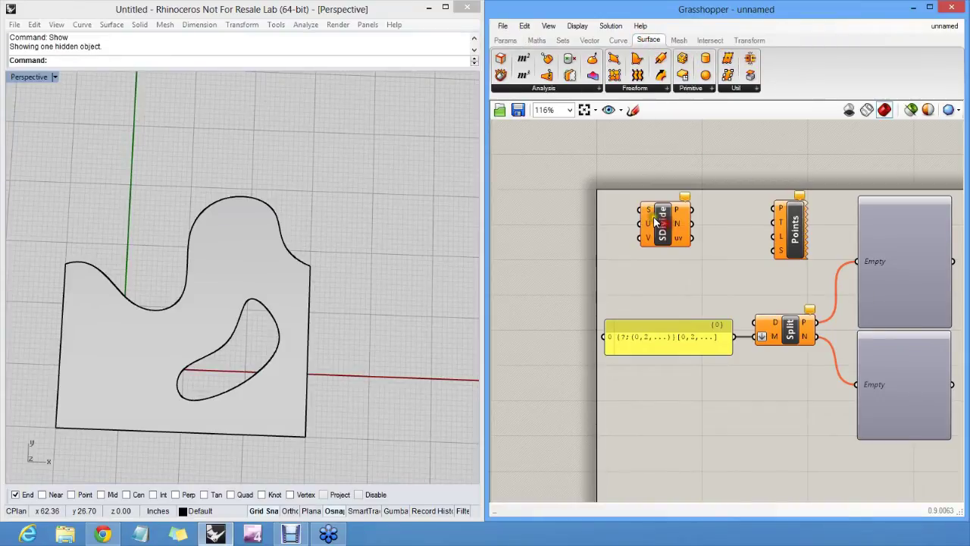
pyautogui.rightClick(649, 210)
pyautogui.click(698, 386)
pyautogui.click(275, 223)
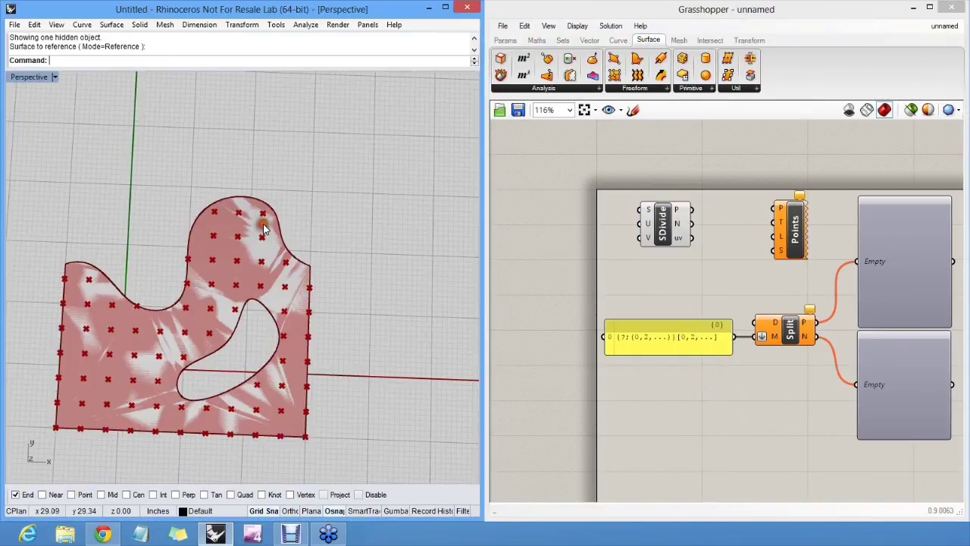
# Set the SDivide U and V division counts to 20 each.
pyautogui.rightClick(648, 224)
pyautogui.moveTo(737, 341)
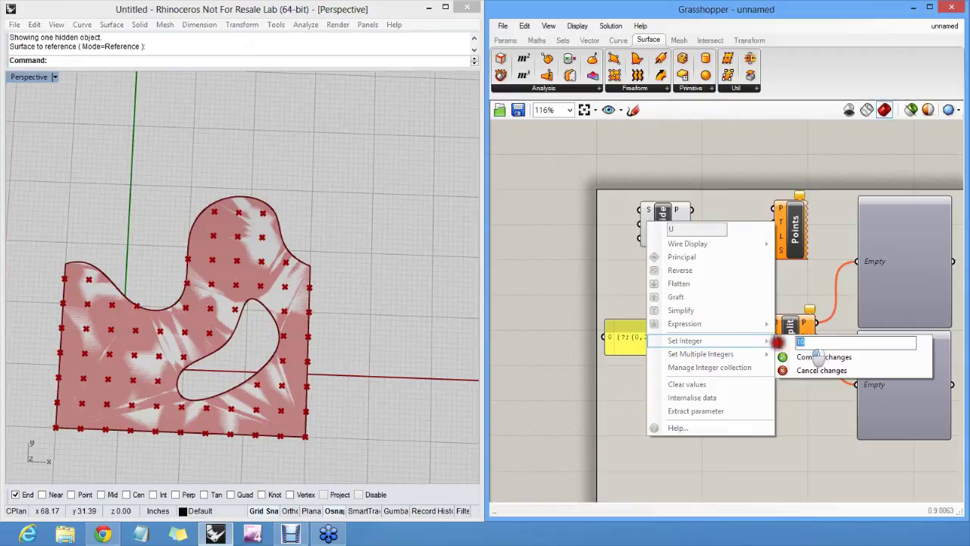
pyautogui.write('20')
pyautogui.click(824, 356)
pyautogui.rightClick(652, 239)
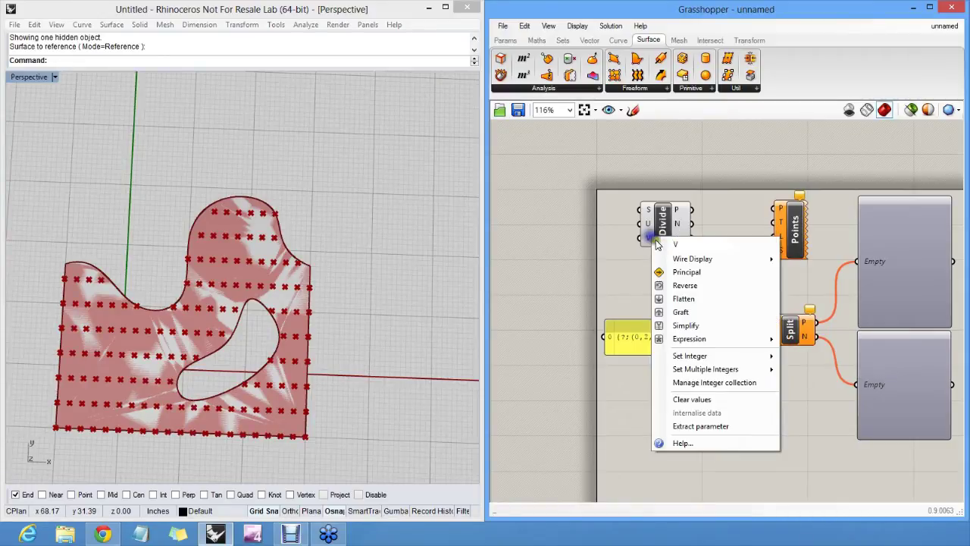
pyautogui.moveTo(770, 356)
pyautogui.write('20')
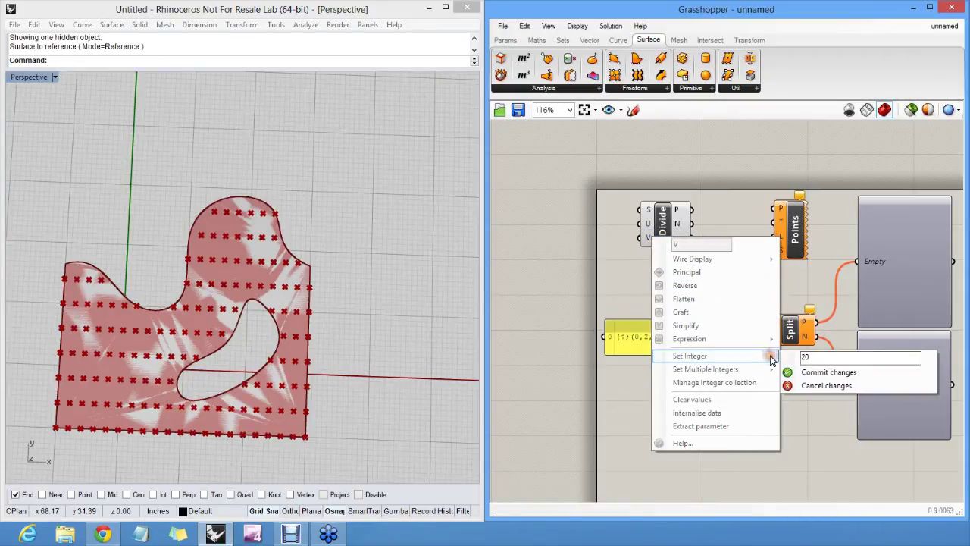
pyautogui.press('Return')
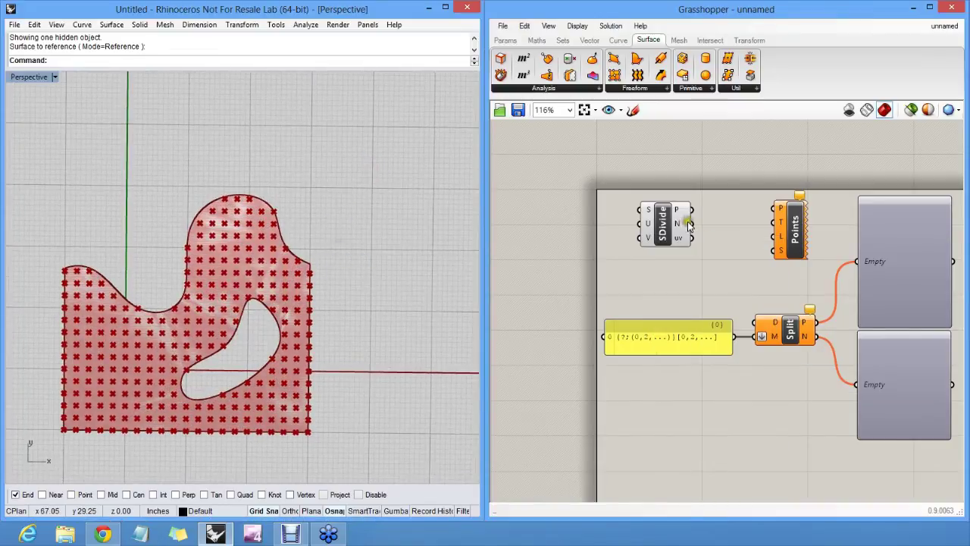
# Nudge the SDivide component left and turn off its preview.
pyautogui.rightClick(664, 219)
pyautogui.moveTo(665, 221); pyautogui.dragTo(635, 219)
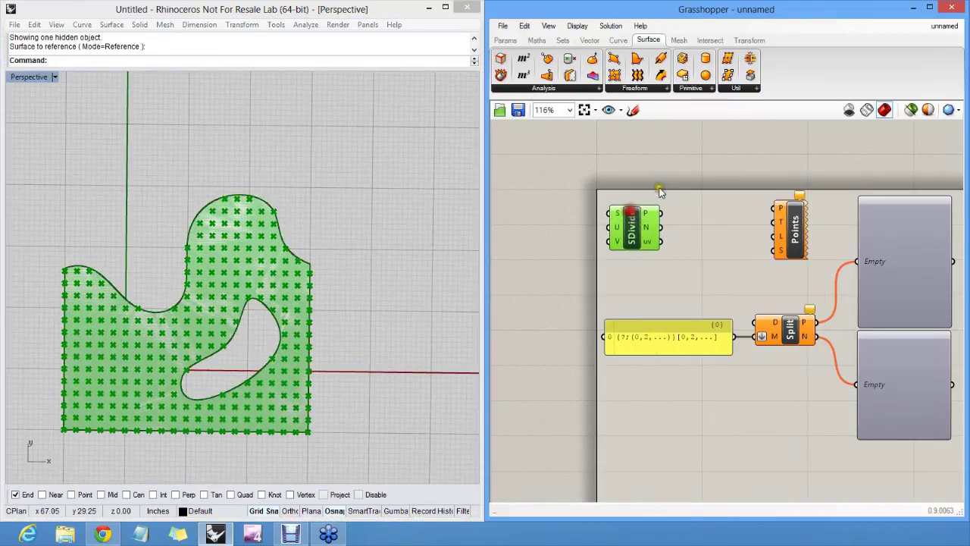
pyautogui.rightClick(635, 220)
pyautogui.click(667, 239)
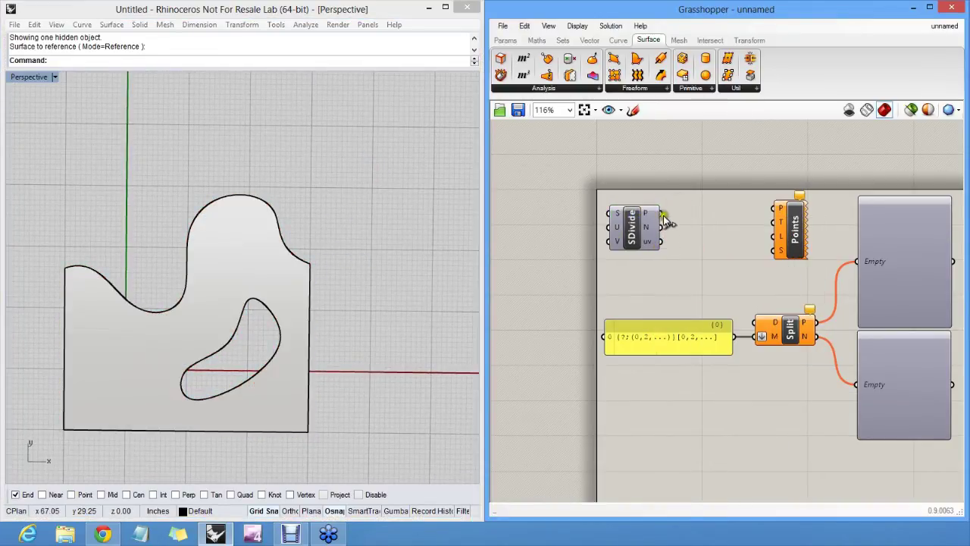
# Wire SDivide's points into the Points component and frame the numbered grid in Rhino's Perspective view.
pyautogui.moveTo(665, 221); pyautogui.dragTo(773, 209)
pyautogui.moveTo(318, 303); pyautogui.dragTo(252, 298, button='right')
pyautogui.scroll(3, 252, 284)
pyautogui.rightClick(780, 250)
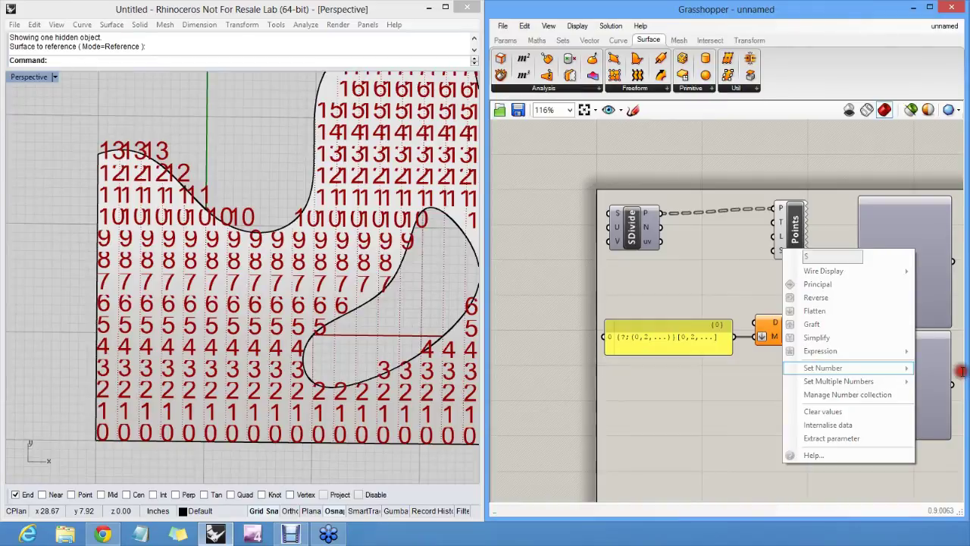
pyautogui.click(232, 215)
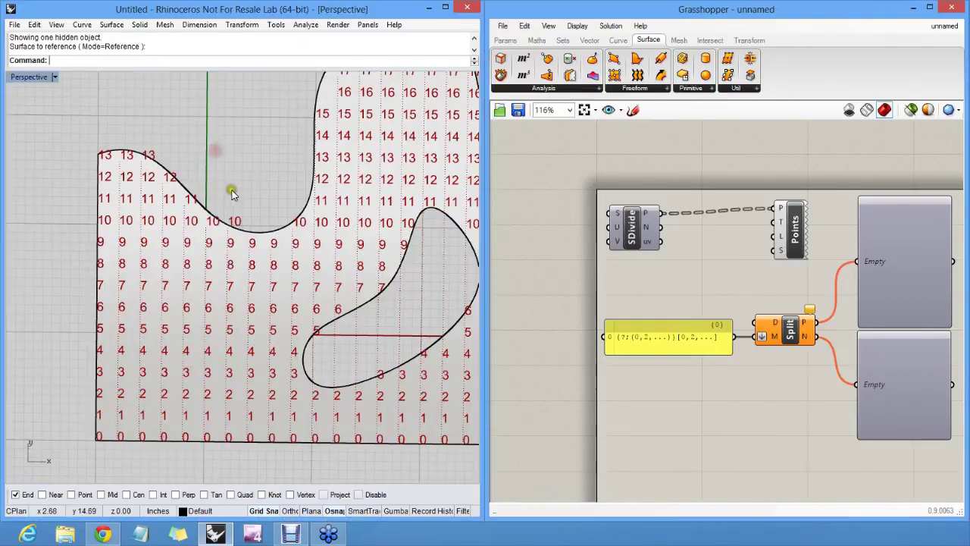
pyautogui.moveTo(232, 215); pyautogui.dragTo(325, 310, button='right')
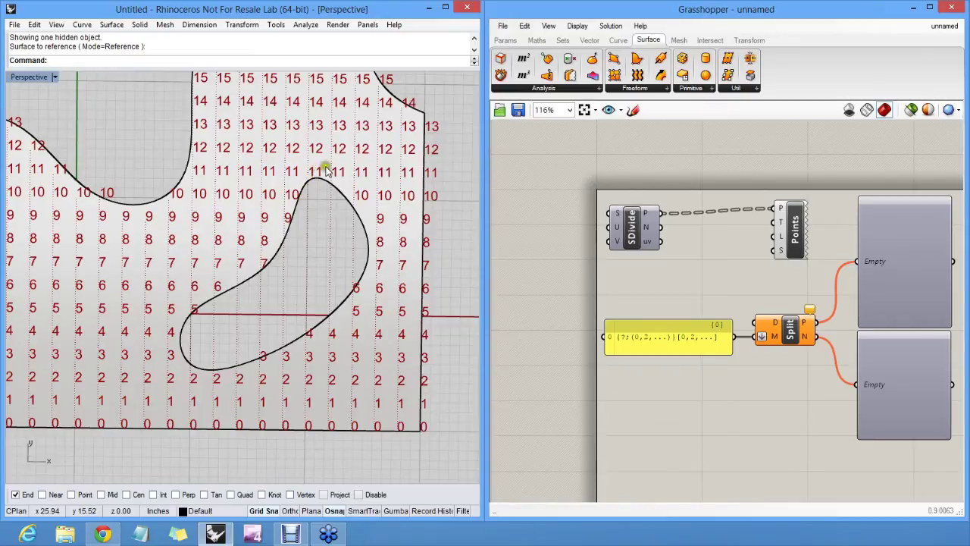
pyautogui.click(635, 234)
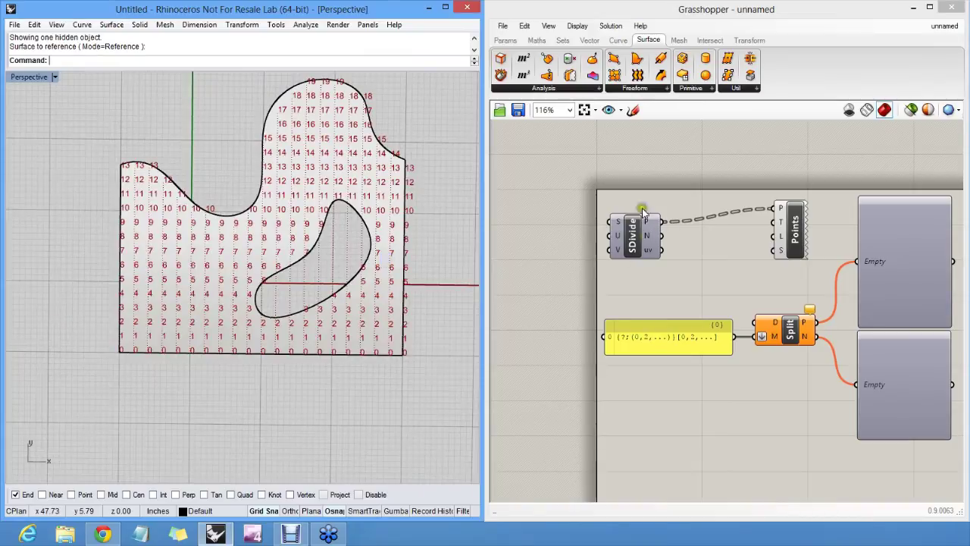
# Add a tall panel showing SDivide's points and move it aside from Split.
pyautogui.click(506, 40)
pyautogui.moveTo(657, 76); pyautogui.dragTo(758, 256)
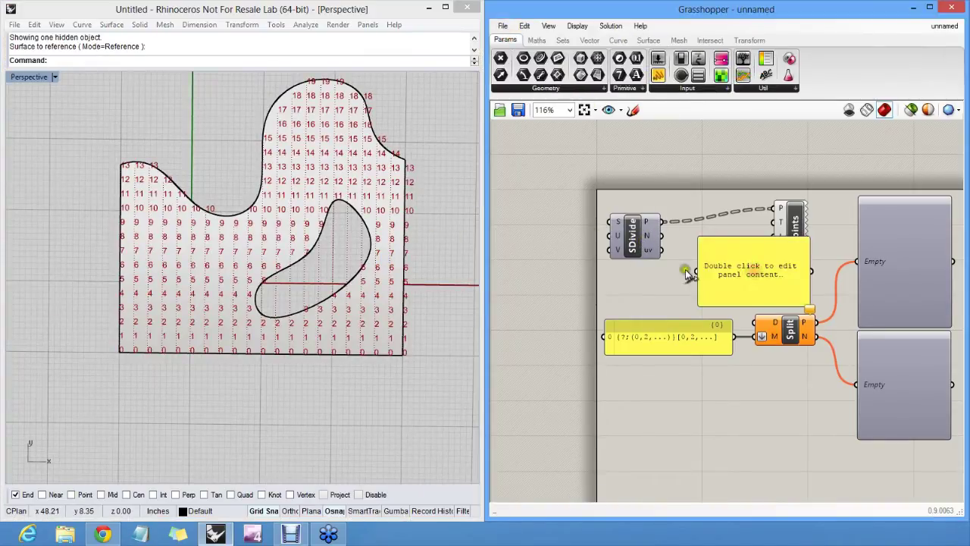
pyautogui.moveTo(663, 221); pyautogui.dragTo(698, 269)
pyautogui.moveTo(755, 278); pyautogui.dragTo(724, 253, button='right')
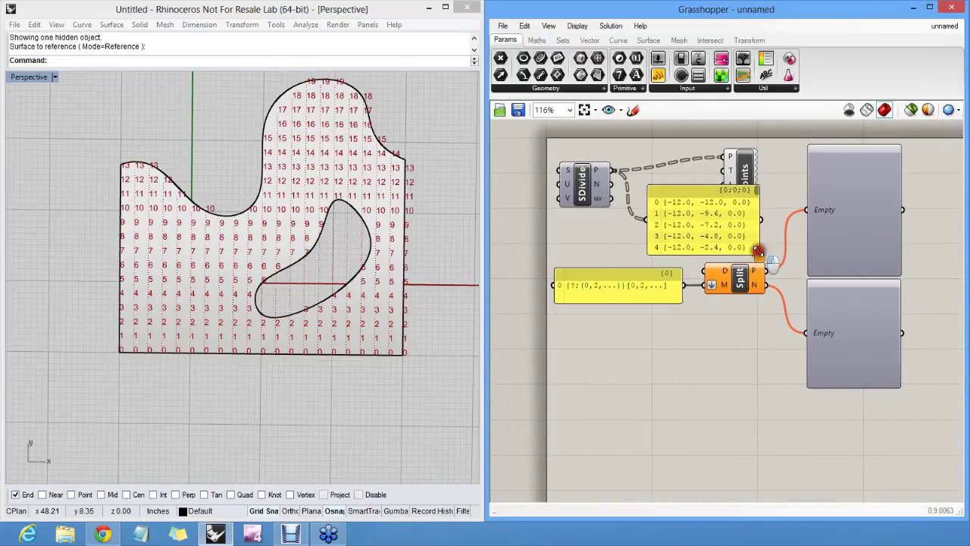
pyautogui.moveTo(773, 271); pyautogui.dragTo(814, 468)
pyautogui.moveTo(776, 399); pyautogui.dragTo(689, 364)
# Wire SDivide's points into the top panel, listing 21 branches, and select the lower empty panel.
pyautogui.scroll(3, 611, 354)
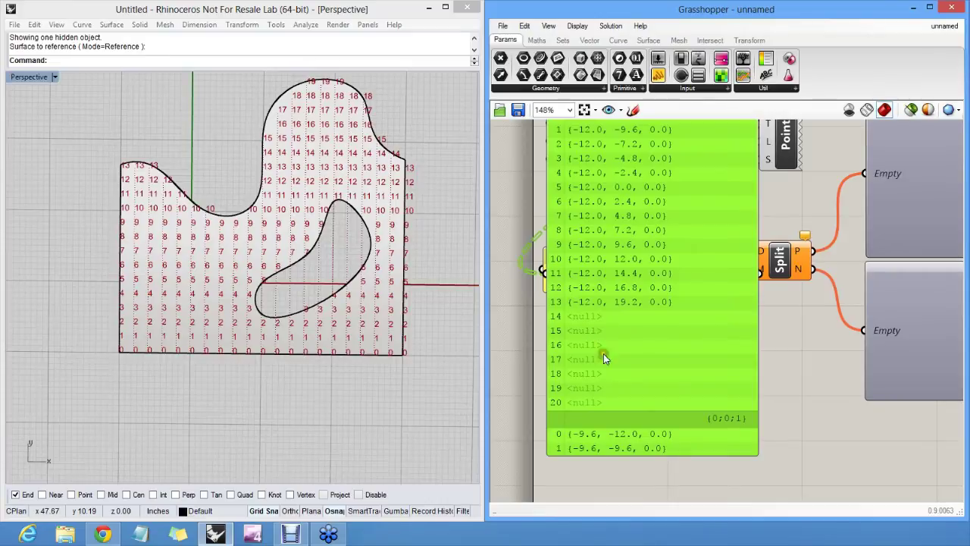
pyautogui.scroll(-2, 600, 375)
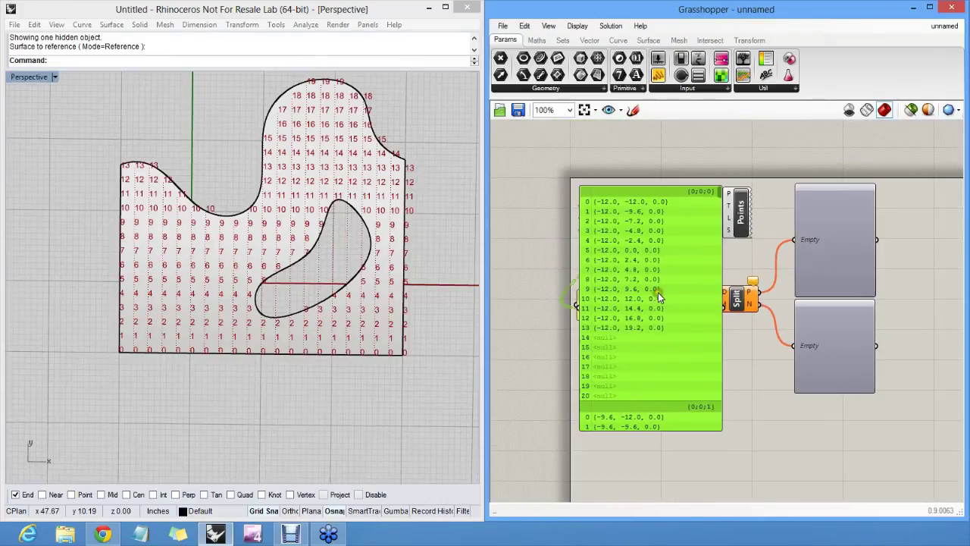
pyautogui.moveTo(614, 214); pyautogui.dragTo(614, 226)
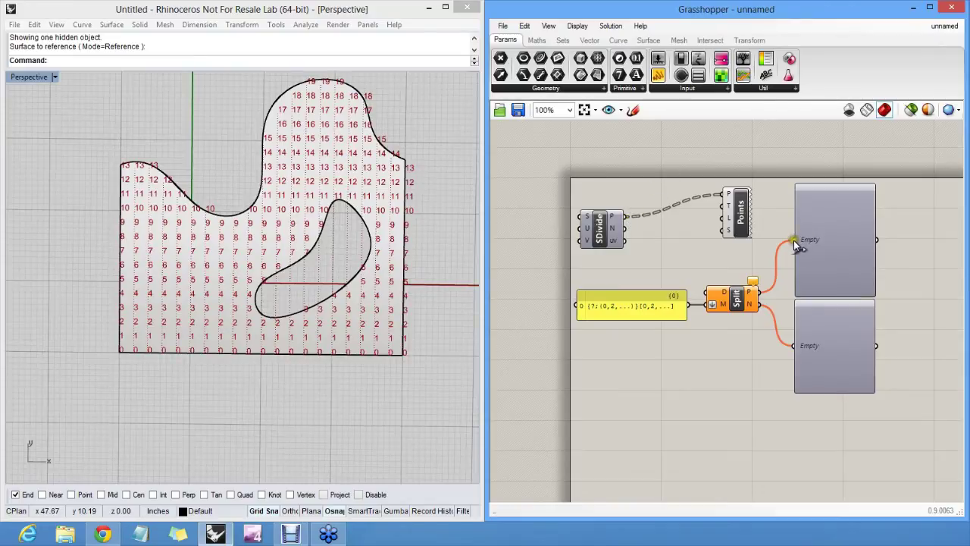
pyautogui.moveTo(624, 216); pyautogui.dragTo(794, 240)
pyautogui.moveTo(822, 315); pyautogui.dragTo(826, 370)
# Delete the lower empty panel, move the mask panel and Split down, and simplify SDivide's points.
pyautogui.press('Delete')
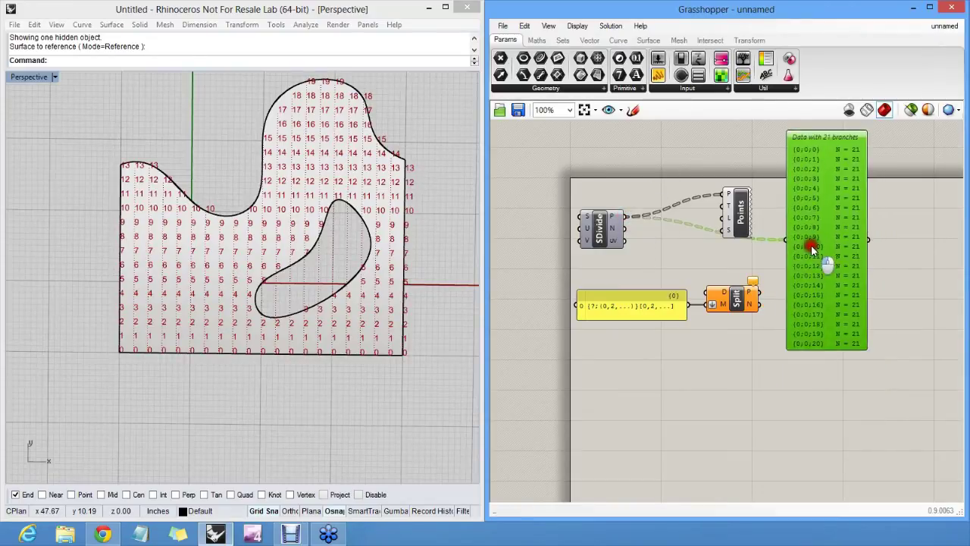
pyautogui.moveTo(743, 267); pyautogui.dragTo(670, 334)
pyautogui.click(667, 290)
pyautogui.rightClick(614, 218)
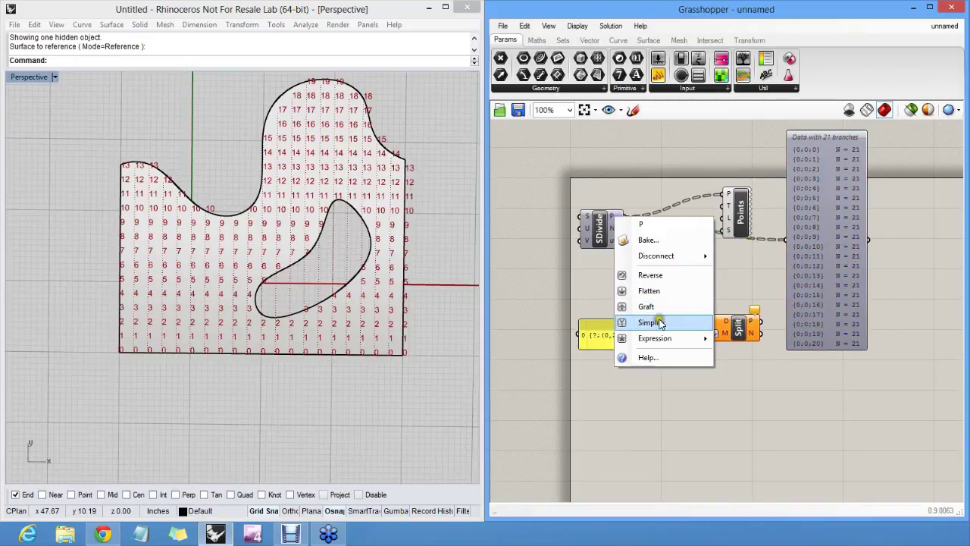
pyautogui.click(661, 323)
pyautogui.click(652, 242)
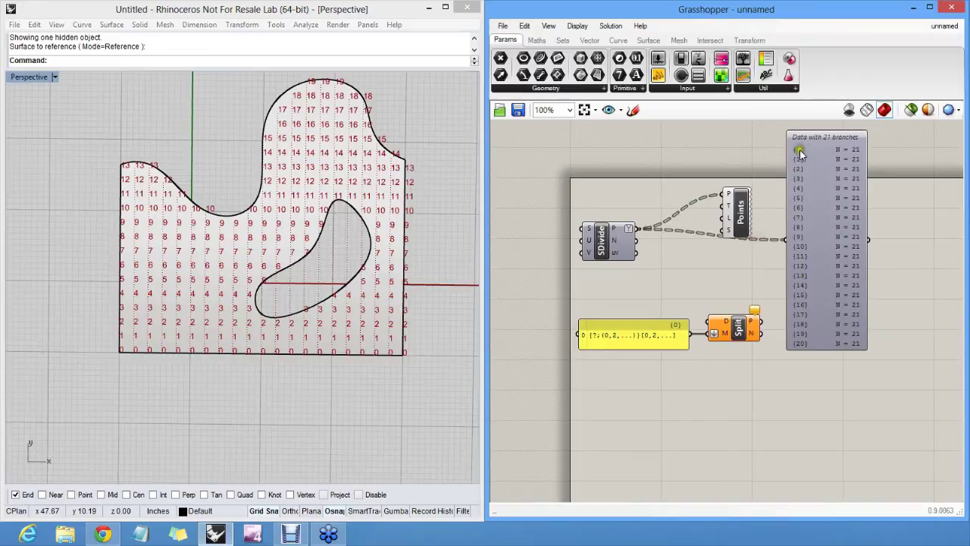
pyautogui.scroll(1, 808, 284)
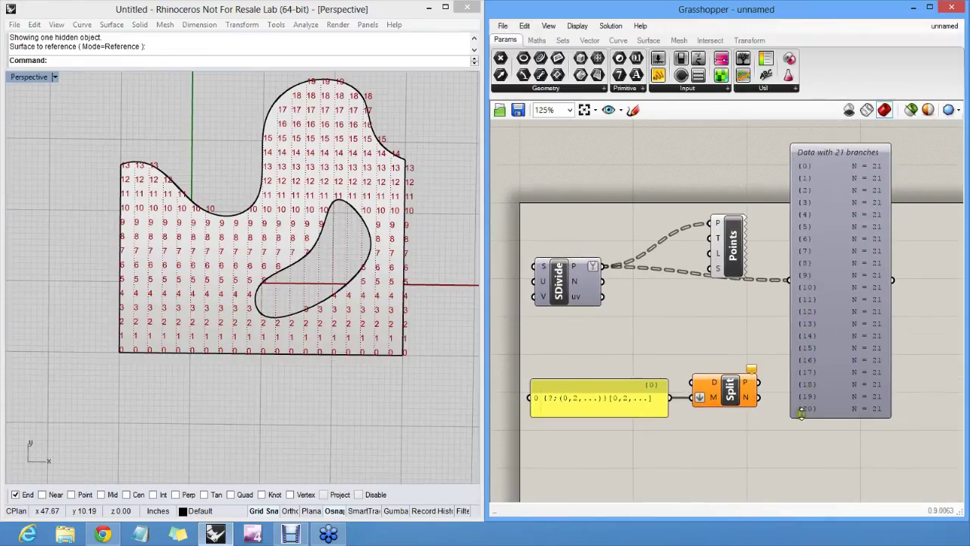
# Remove the '?;' repeat rule from the mask and feed SDivide's points into Split's D input.
pyautogui.doubleClick(569, 398)
pyautogui.click(493, 337)
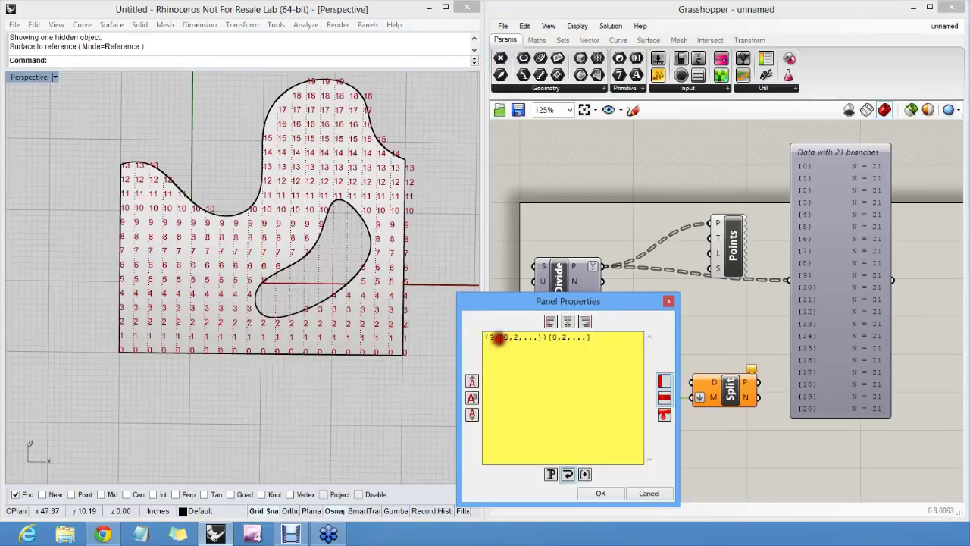
pyautogui.press('Delete')
pyautogui.press('Delete')
pyautogui.click(600, 493)
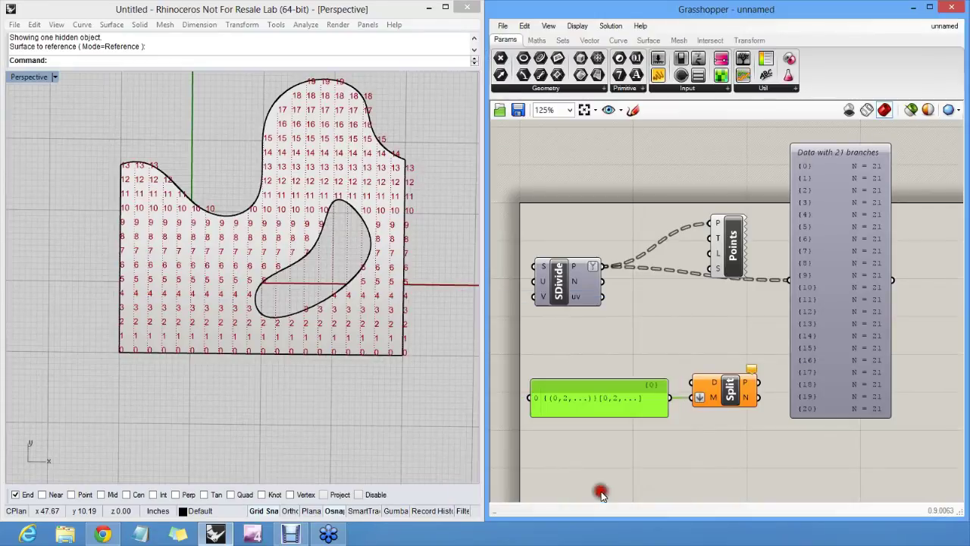
pyautogui.moveTo(690, 383); pyautogui.dragTo(607, 267)
# Toggle the Points component's number tags off and back on to inspect the grid.
pyautogui.keyDown('shift'); pyautogui.moveTo(343, 307); pyautogui.dragTo(325, 329, button='right'); pyautogui.keyUp('shift')
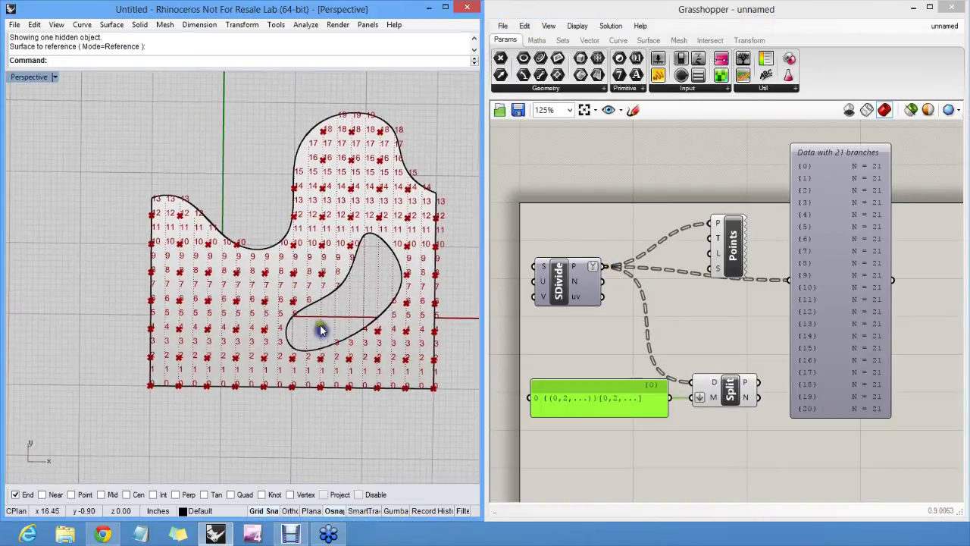
pyautogui.scroll(2, 271, 310)
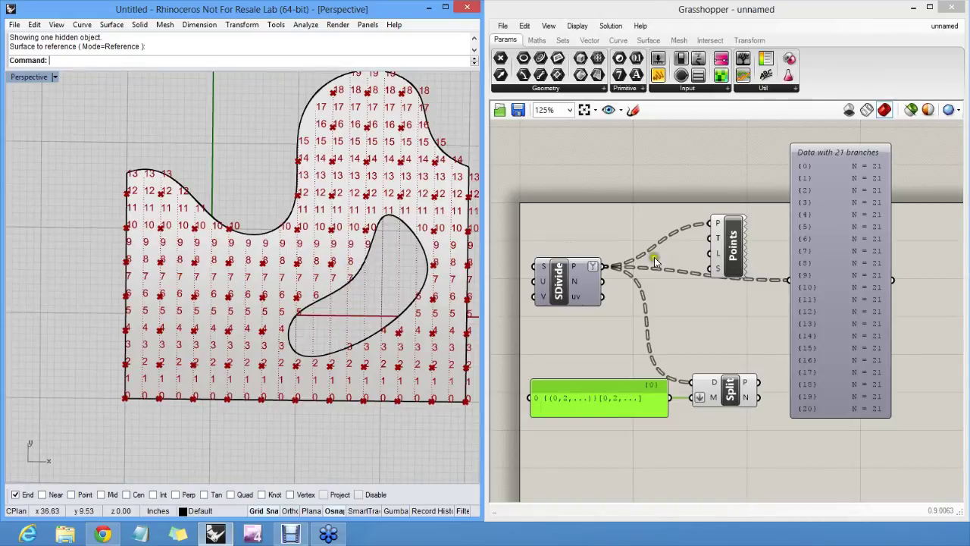
pyautogui.rightClick(726, 236)
pyautogui.click(755, 256)
pyautogui.scroll(-2, 325, 238)
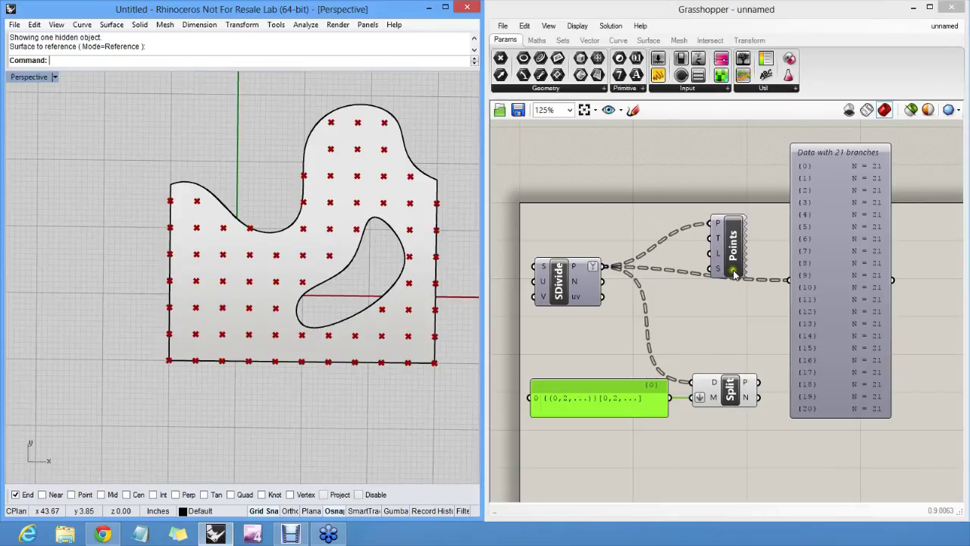
pyautogui.rightClick(738, 238)
pyautogui.click(769, 257)
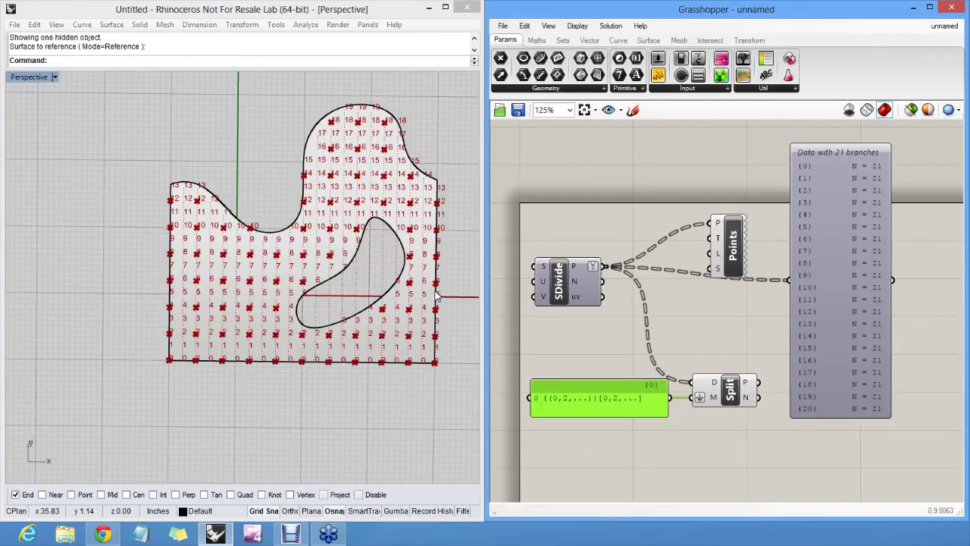
pyautogui.click(682, 349)
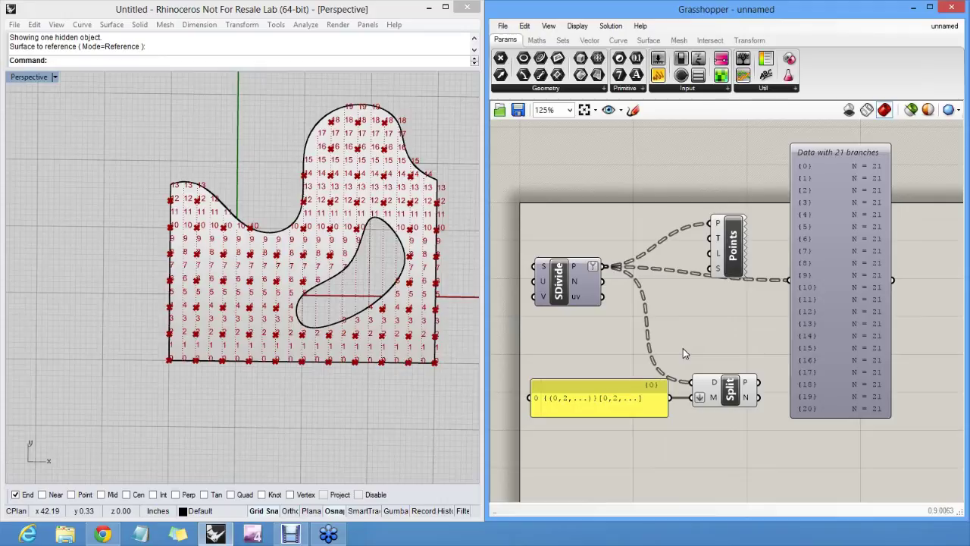
# Change the mask rule to {(0,3,1,...)} and read the resulting error balloon.
pyautogui.moveTo(611, 341); pyautogui.dragTo(601, 370, button='right')
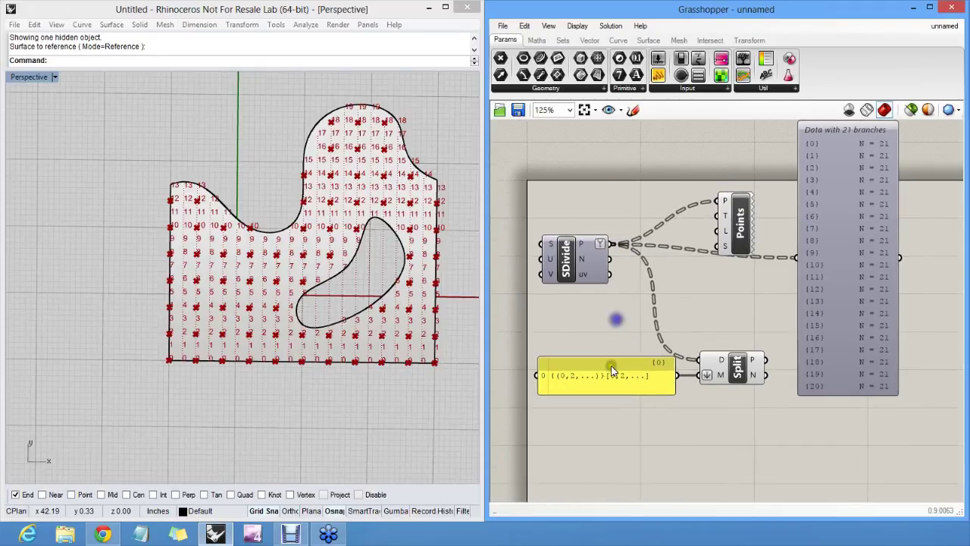
pyautogui.doubleClick(600, 370)
pyautogui.click(523, 309)
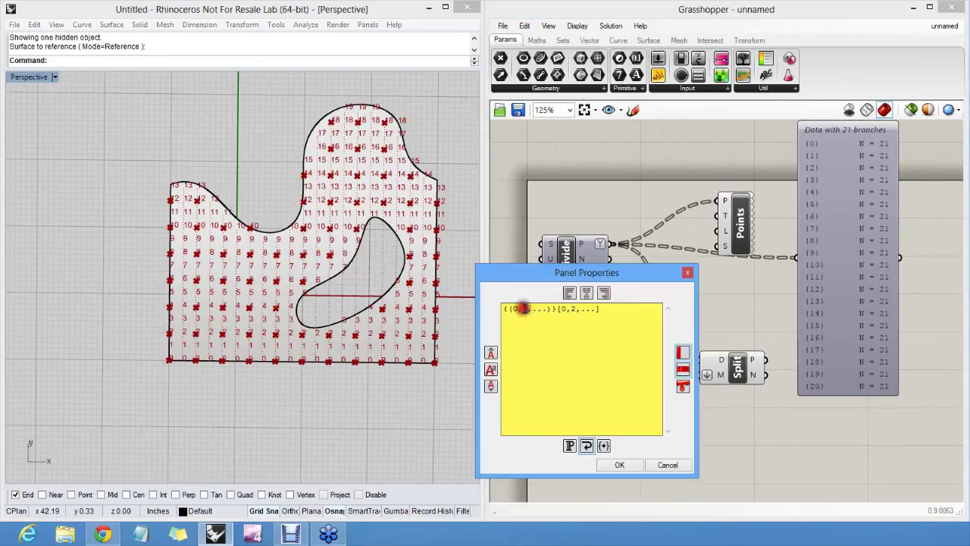
pyautogui.doubleClick(527, 310)
pyautogui.write('3')
pyautogui.doubleClick(574, 309)
pyautogui.write('3')
pyautogui.click(620, 464)
pyautogui.click(707, 405)
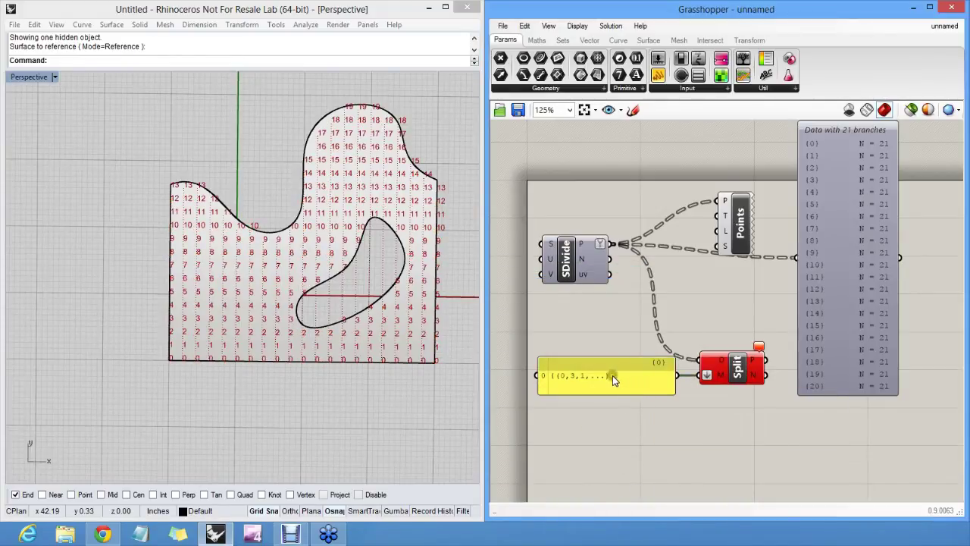
pyautogui.moveTo(721, 363)
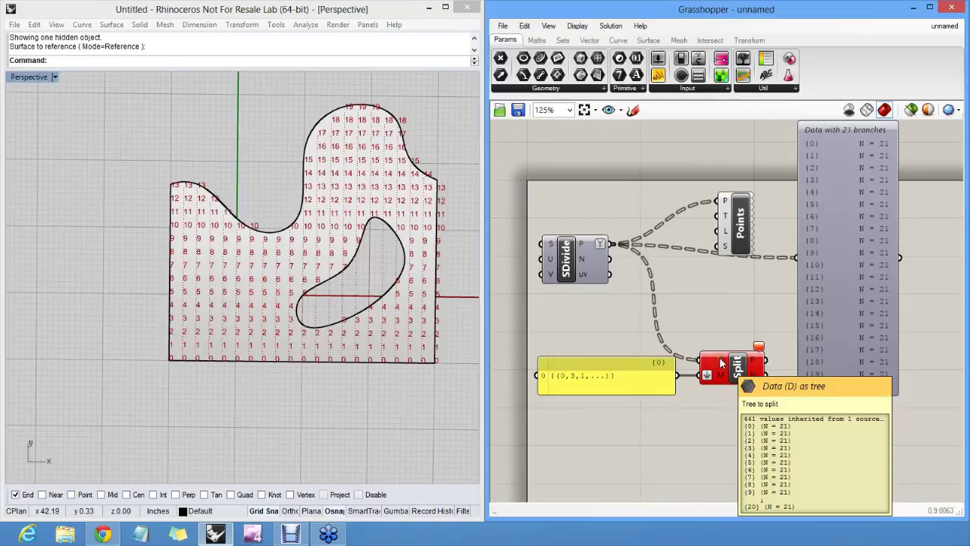
pyautogui.moveTo(758, 348)
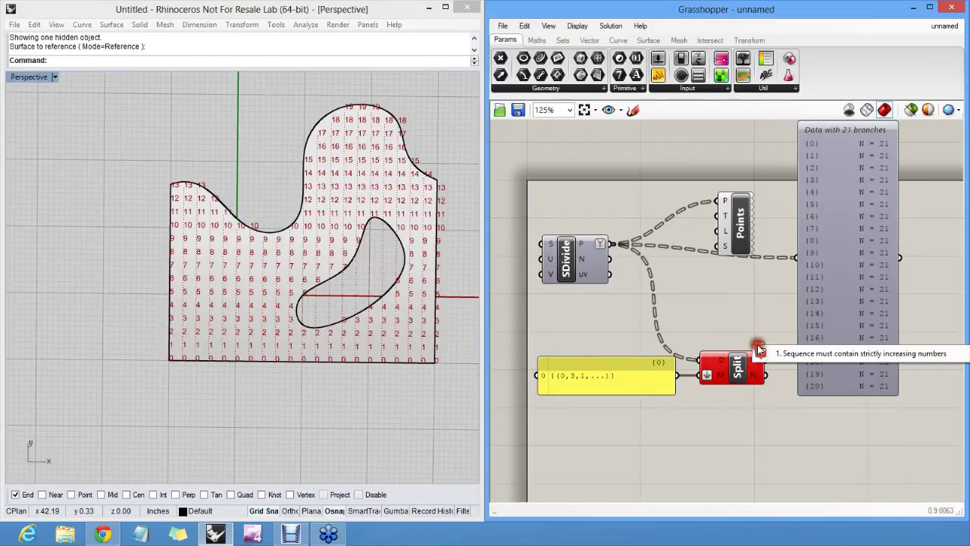
# Correct the mask rule to {(0,3,4,...)} so Split works again.
pyautogui.doubleClick(564, 378)
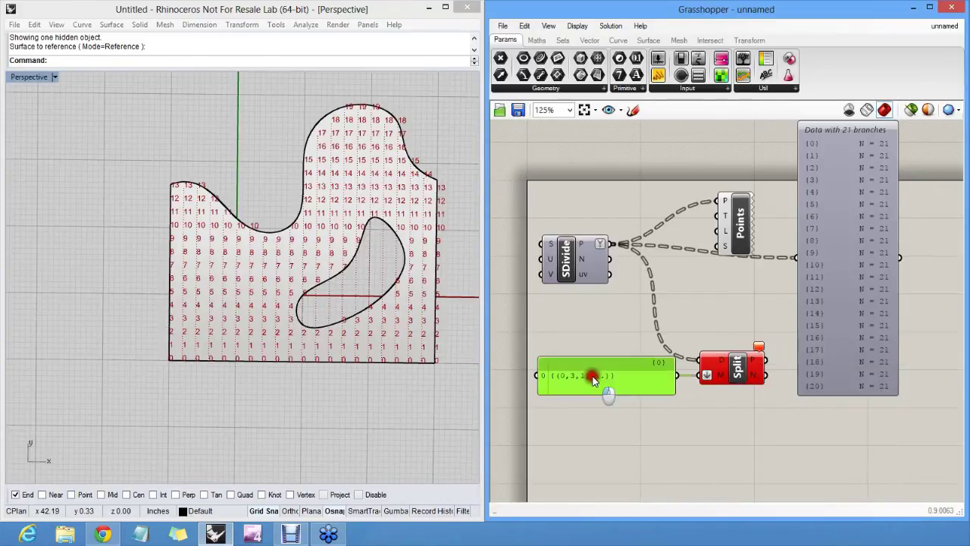
pyautogui.click(538, 317)
pyautogui.press('BackSpace')
pyautogui.write('4')
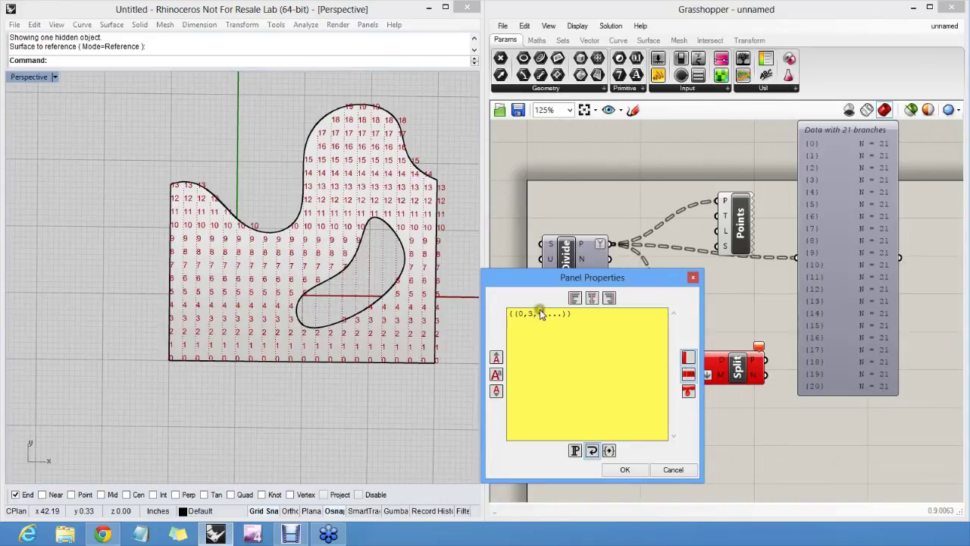
pyautogui.click(626, 470)
pyautogui.click(629, 448)
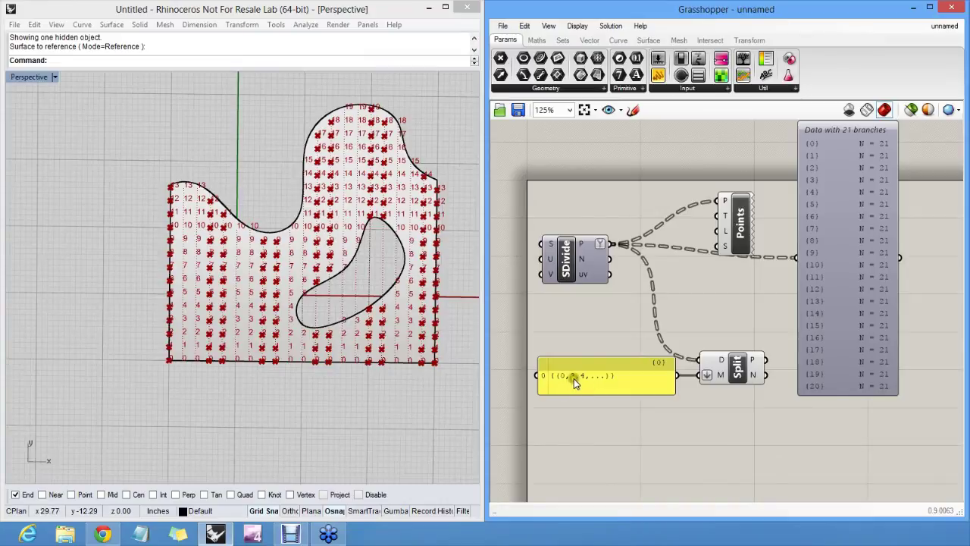
# Pan and zoom the Rhino view across the surface to inspect the marked grid points.
pyautogui.scroll(5, 260, 361)
pyautogui.keyDown('shift'); pyautogui.moveTo(213, 329); pyautogui.dragTo(164, 341, button='right'); pyautogui.keyUp('shift')
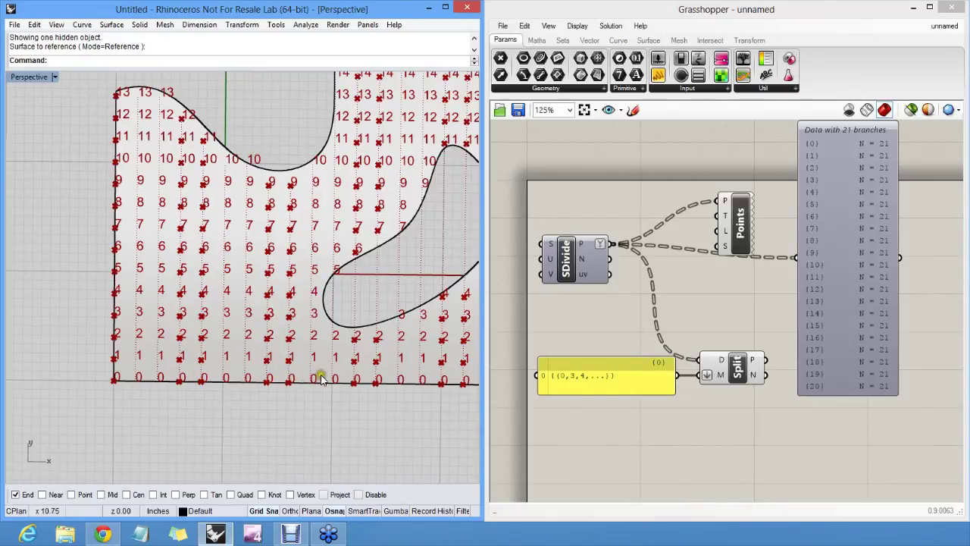
pyautogui.keyDown('shift'); pyautogui.moveTo(337, 316); pyautogui.dragTo(239, 345, button='right'); pyautogui.keyUp('shift')
pyautogui.scroll(-4, 239, 345)
pyautogui.scroll(2, 243, 341)
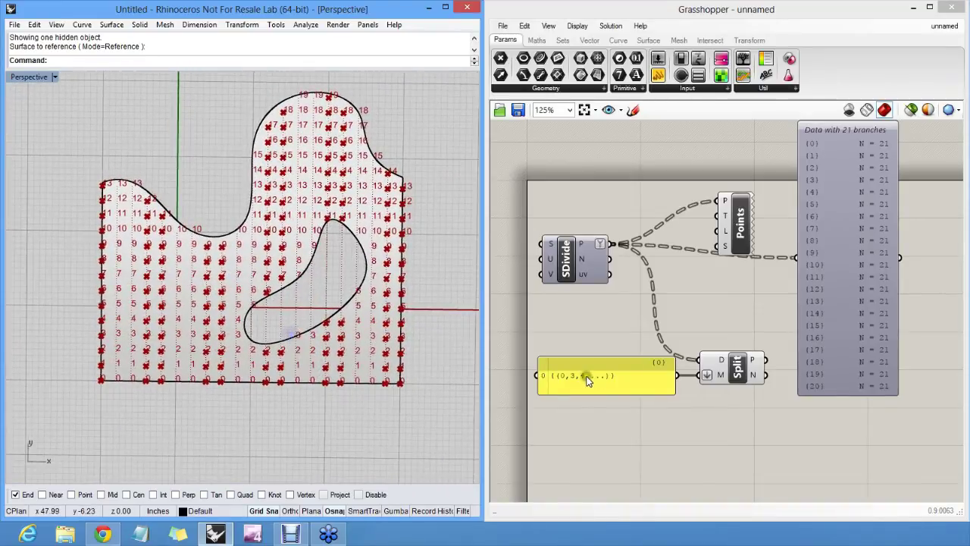
pyautogui.scroll(5, 588, 376)
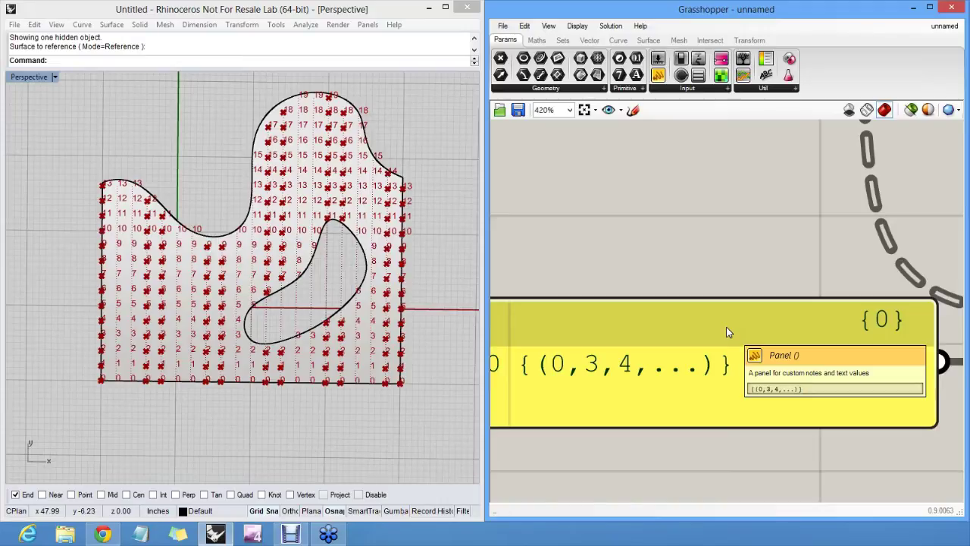
pyautogui.scroll(-2, 695, 289)
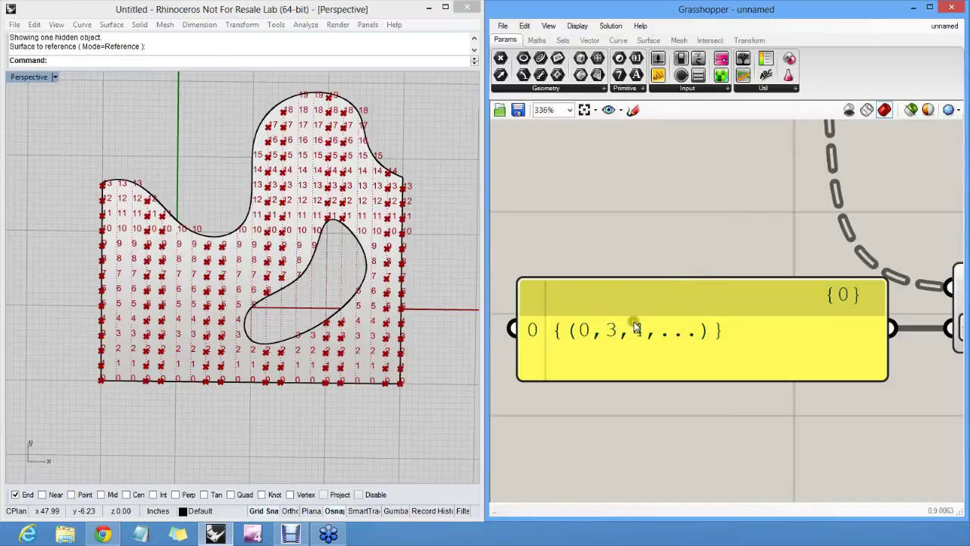
pyautogui.scroll(-1, 637, 326)
pyautogui.click(681, 331)
pyautogui.click(668, 237)
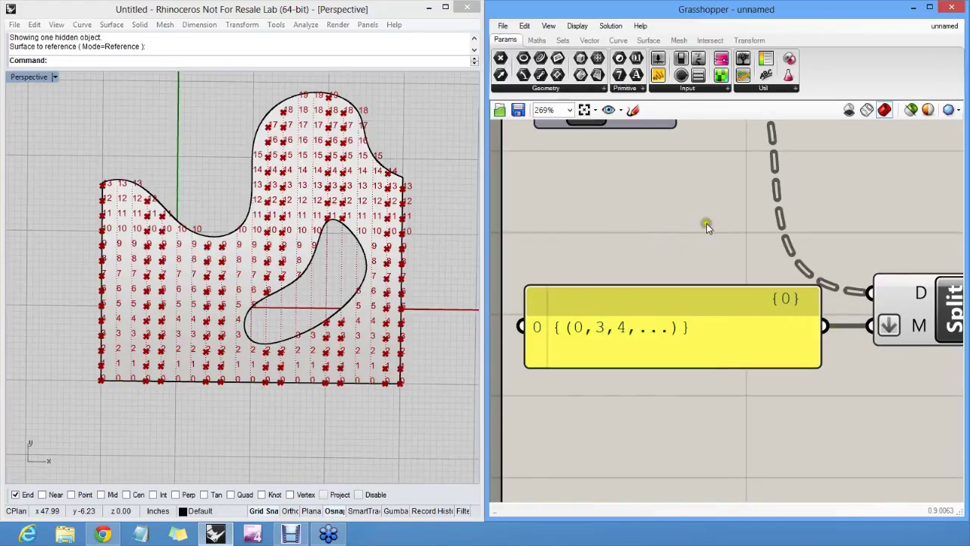
pyautogui.doubleClick(680, 323)
pyautogui.click(726, 294)
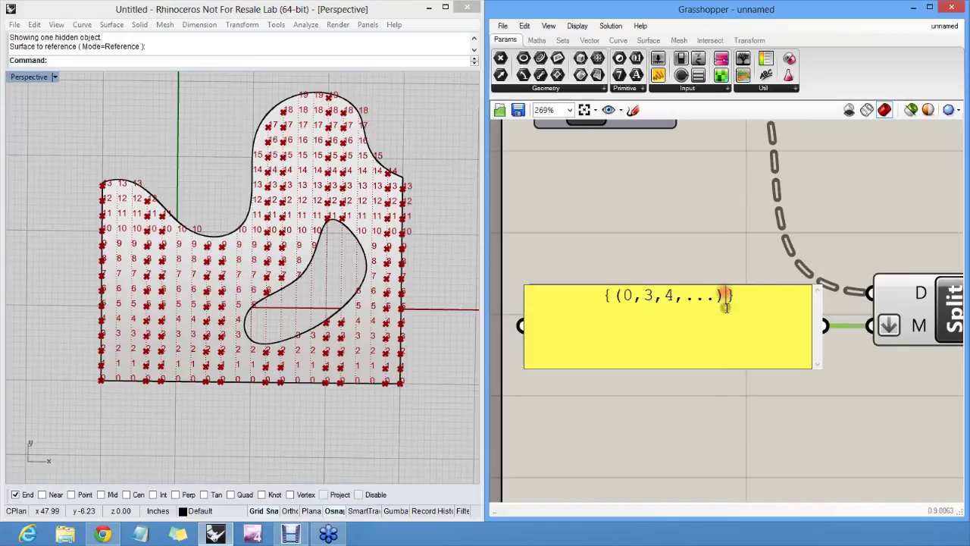
pyautogui.write('or ')
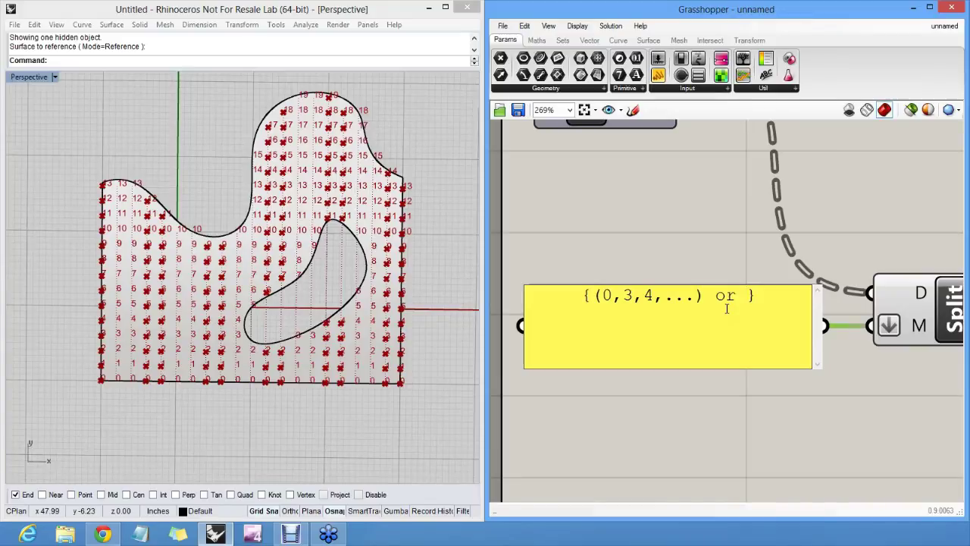
pyautogui.write('7')
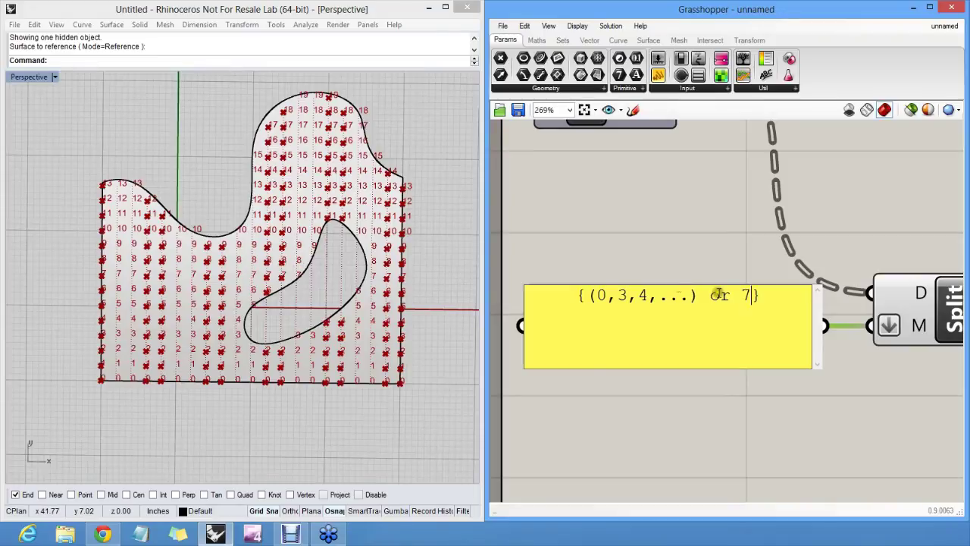
pyautogui.doubleClick(746, 295)
pyautogui.write('1')
pyautogui.click(717, 257)
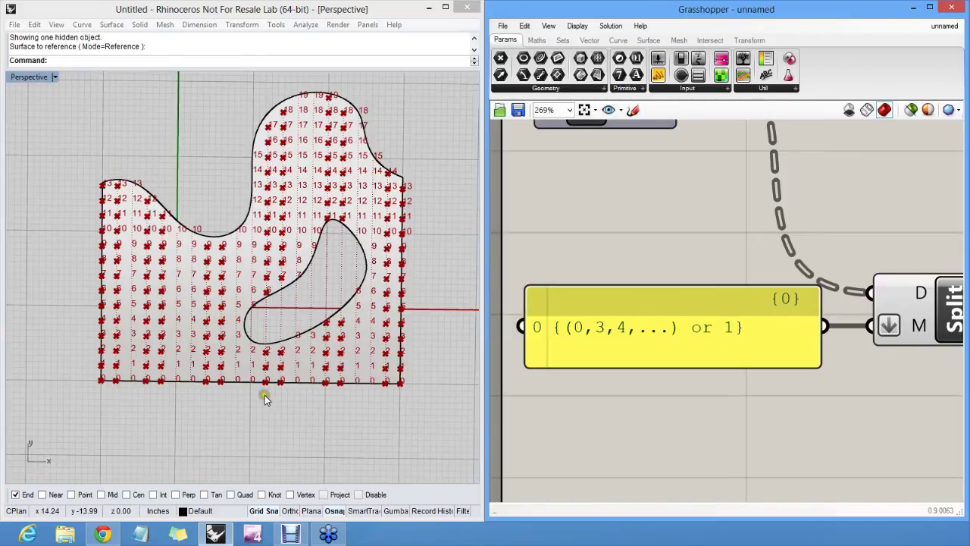
pyautogui.doubleClick(715, 327)
pyautogui.click(714, 299)
pyautogui.click(744, 296)
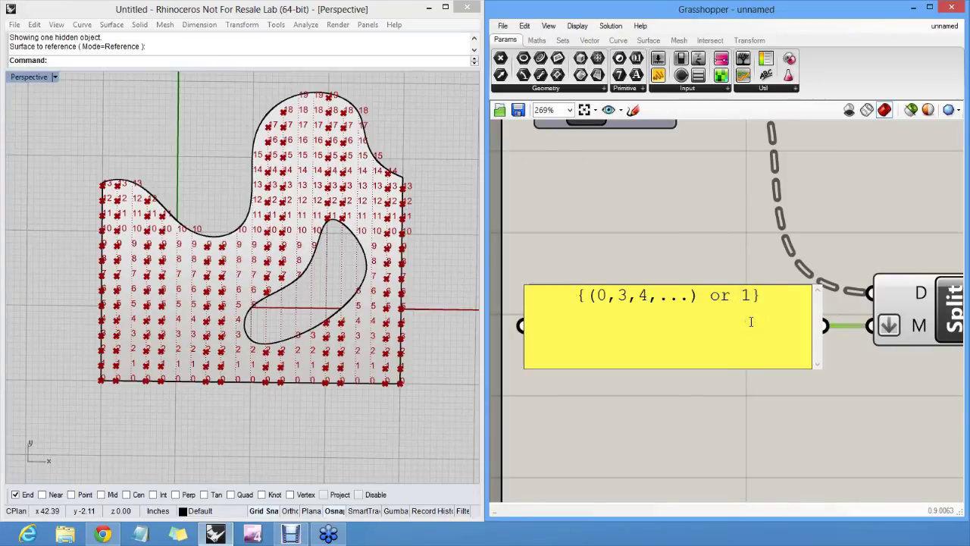
pyautogui.press('Delete')
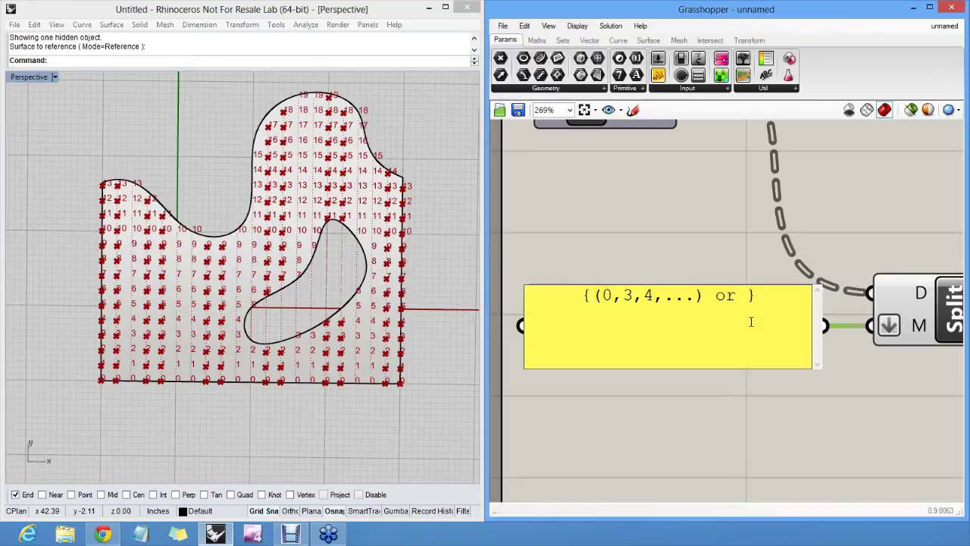
pyautogui.write('!0')
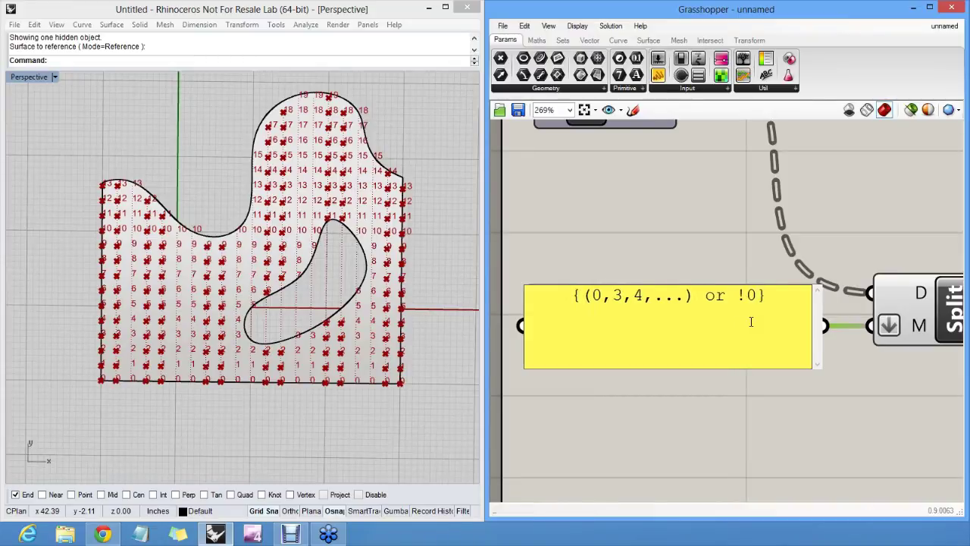
pyautogui.click(730, 279)
pyautogui.doubleClick(715, 329)
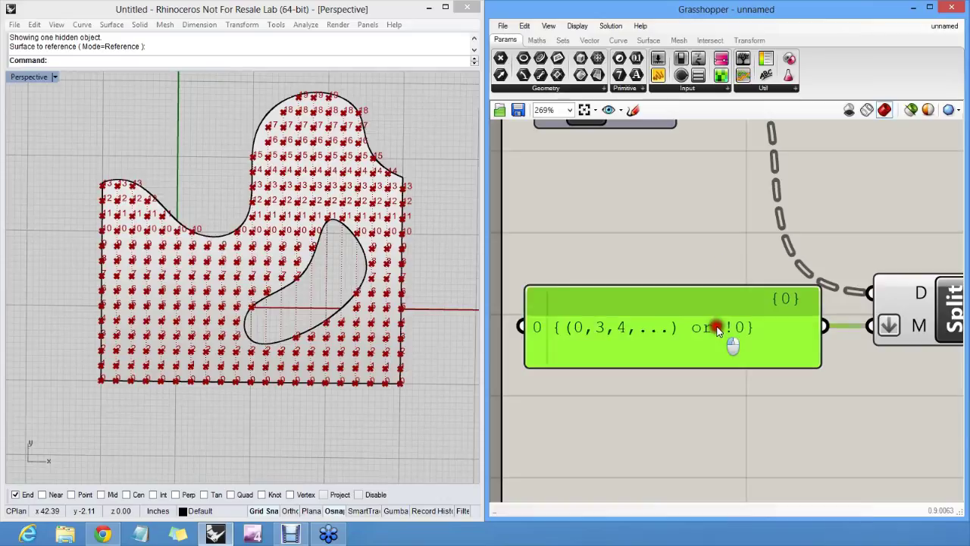
pyautogui.moveTo(705, 296); pyautogui.dragTo(720, 303)
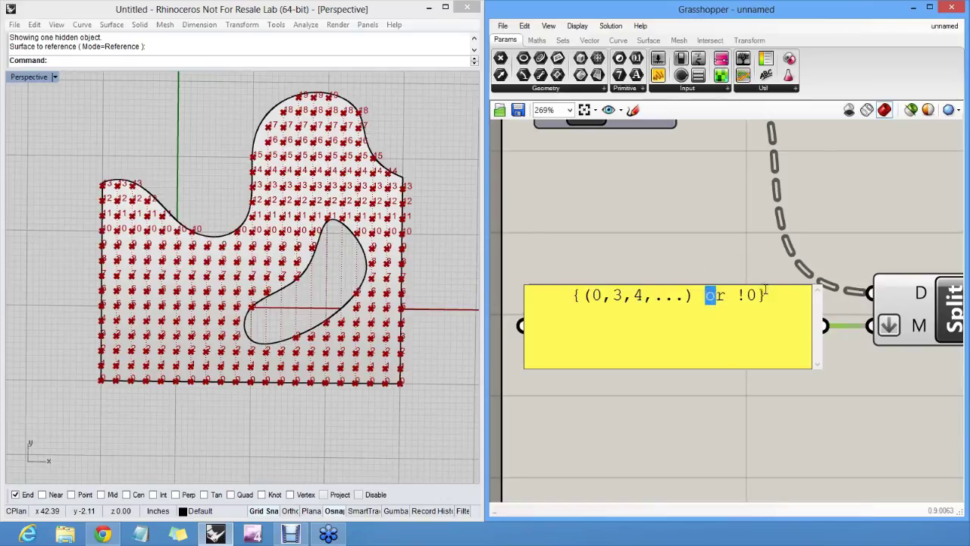
pyautogui.press('Delete')
pyautogui.press('Delete')
pyautogui.write('anfd')
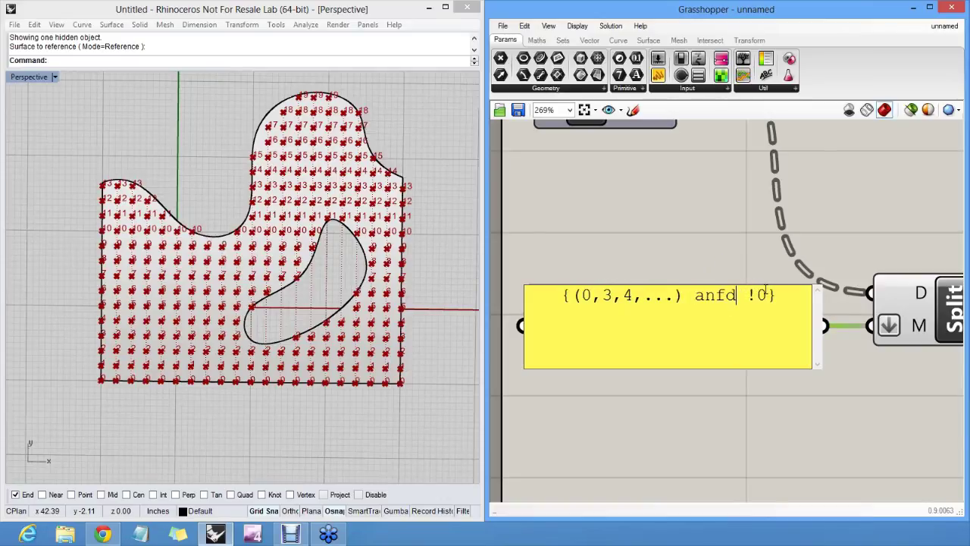
pyautogui.press('BackSpace')
pyautogui.click(641, 249)
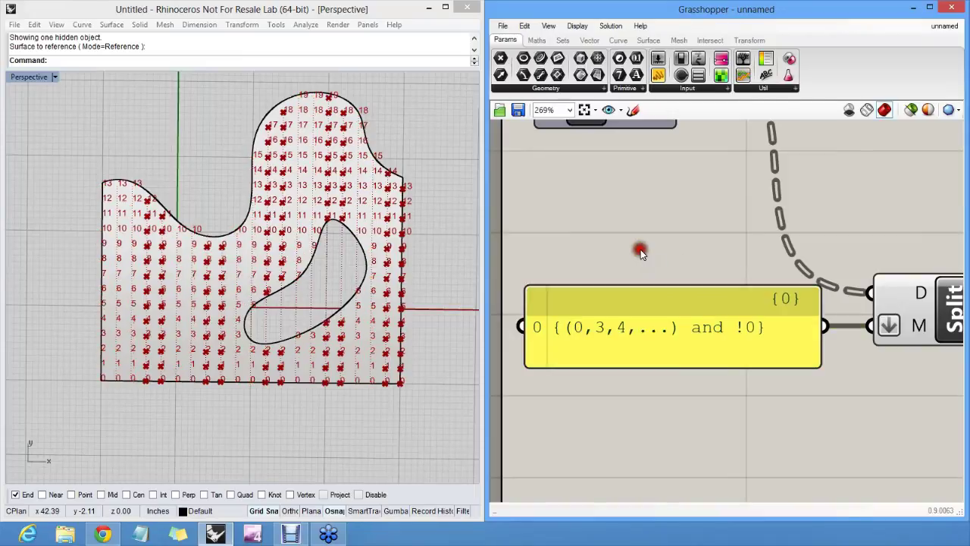
pyautogui.click(662, 256)
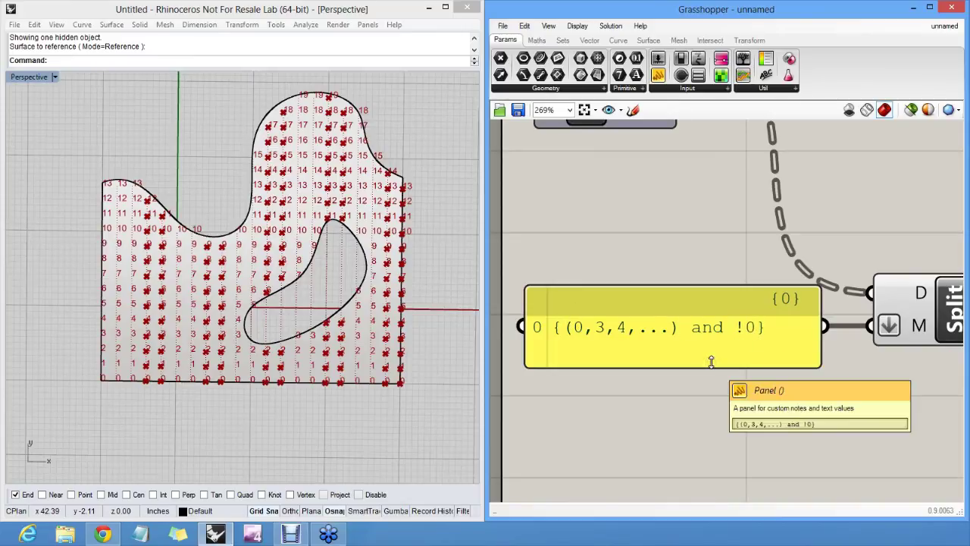
pyautogui.scroll(-2, 693, 285)
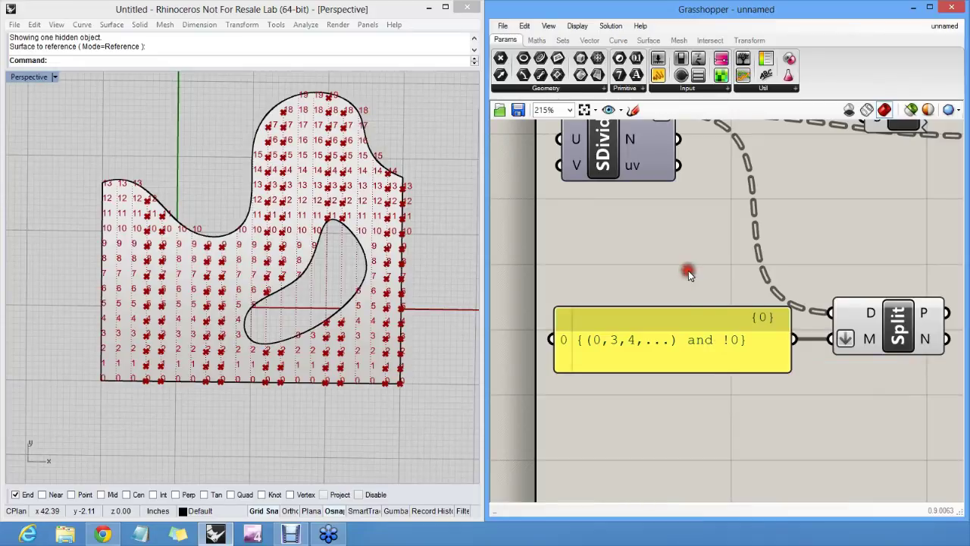
pyautogui.doubleClick(686, 340)
pyautogui.moveTo(747, 313); pyautogui.dragTo(621, 315)
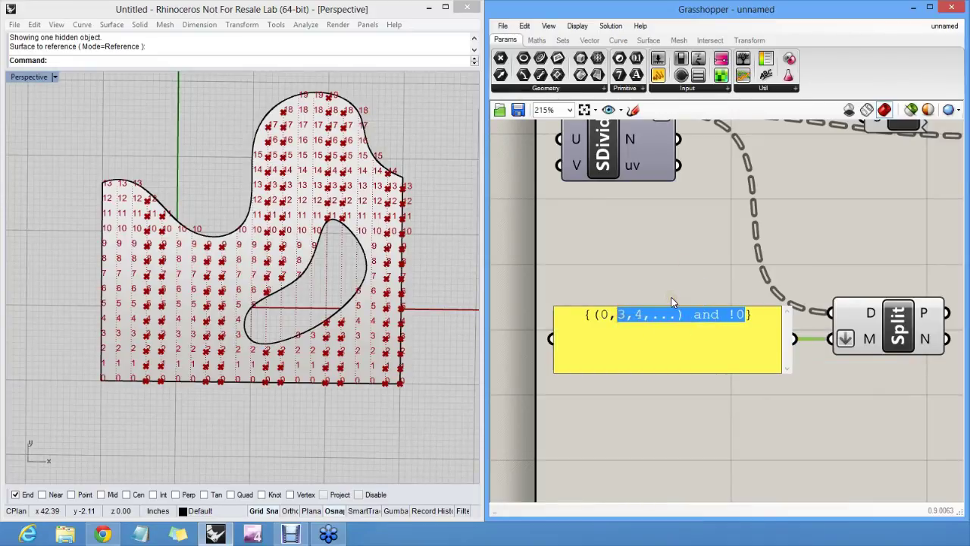
pyautogui.write('2')
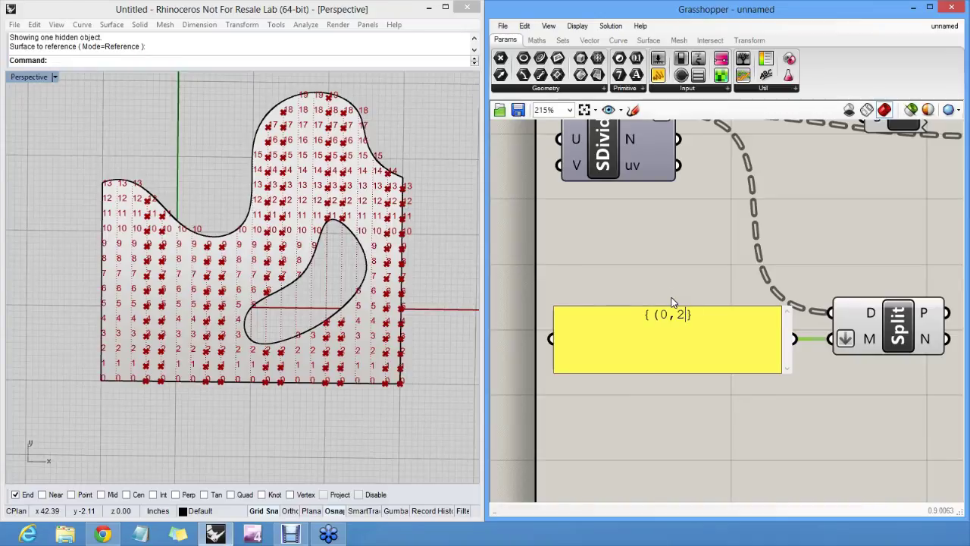
pyautogui.write(',...,10')
pyautogui.click(671, 288)
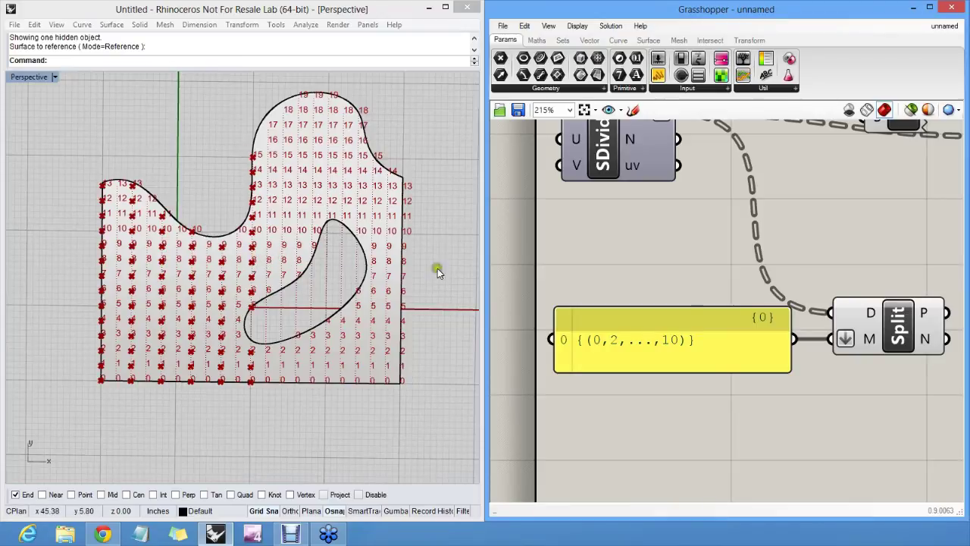
pyautogui.scroll(4, 680, 339)
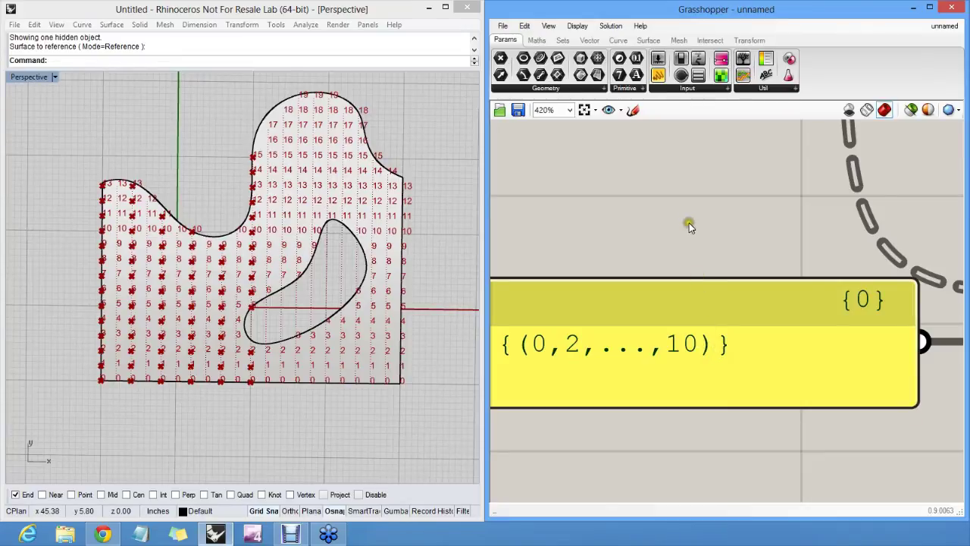
pyautogui.scroll(-3, 718, 236)
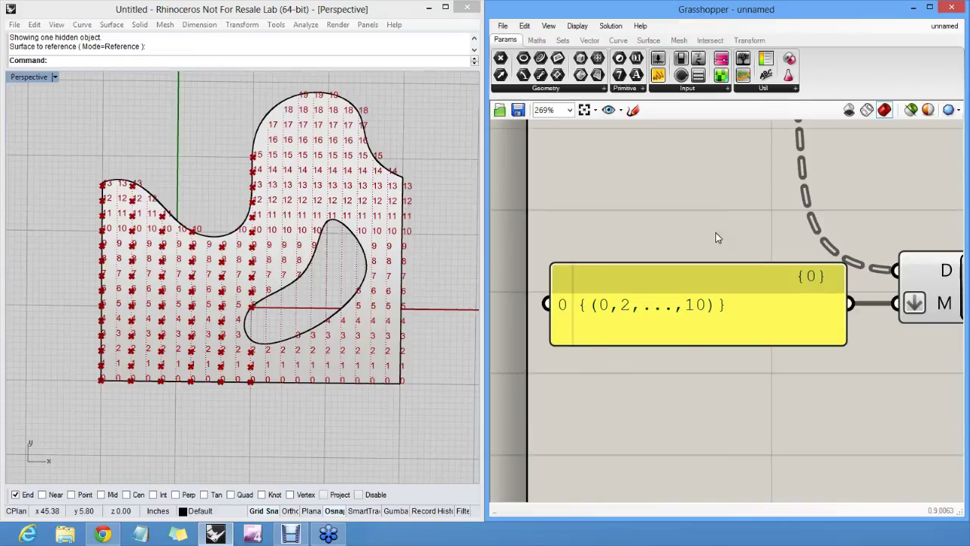
pyautogui.moveTo(705, 253); pyautogui.dragTo(691, 259, button='right')
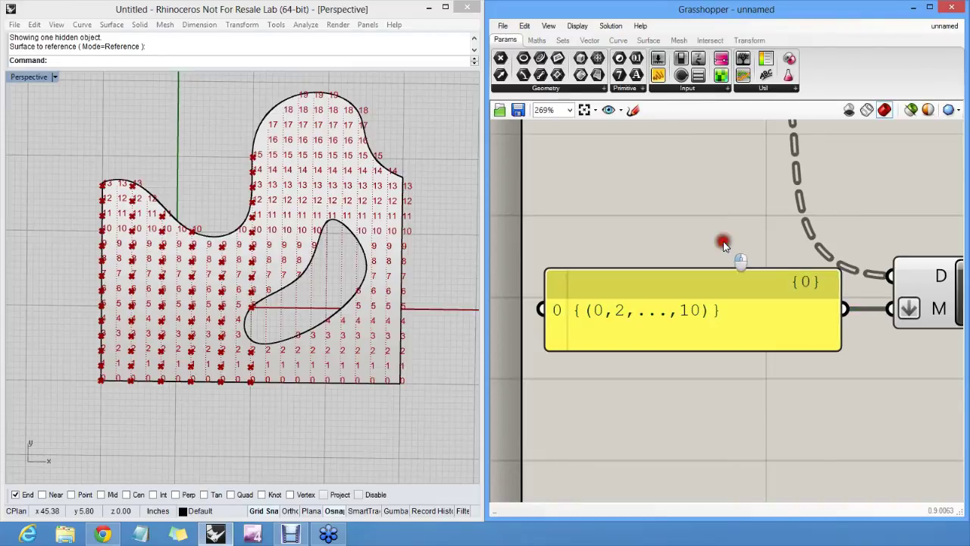
pyautogui.moveTo(720, 253); pyautogui.dragTo(703, 286, button='right')
pyautogui.scroll(-2, 703, 287)
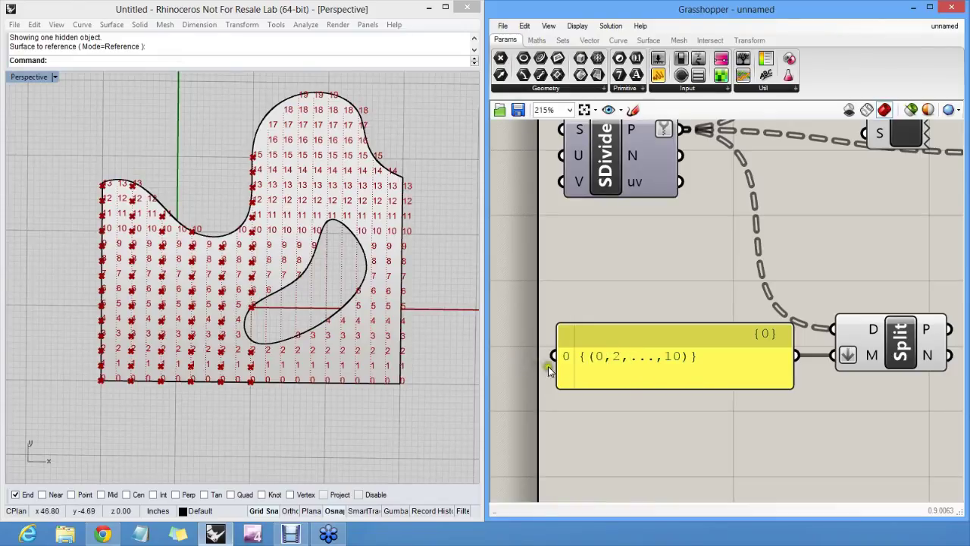
pyautogui.moveTo(636, 347); pyautogui.dragTo(634, 369, button='right')
pyautogui.scroll(-1, 638, 367)
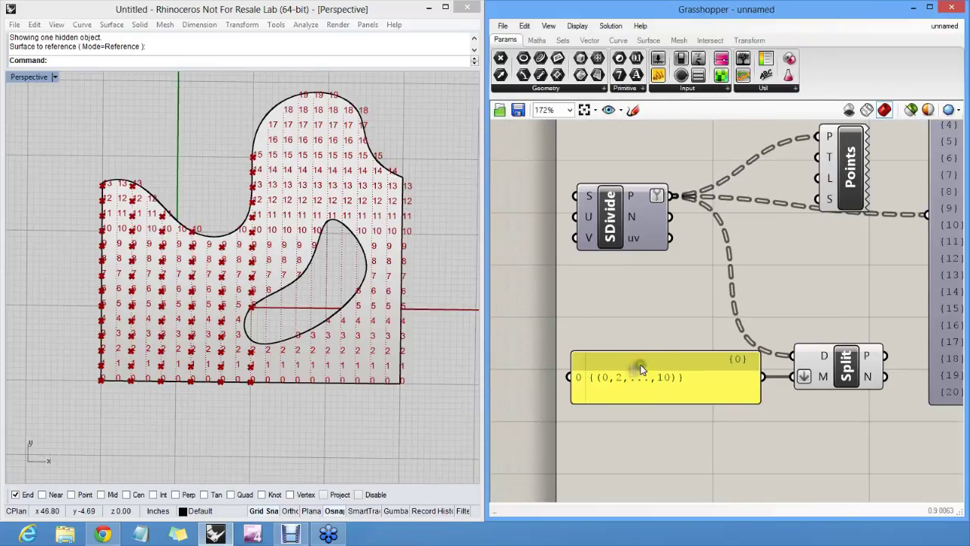
pyautogui.scroll(-1, 634, 356)
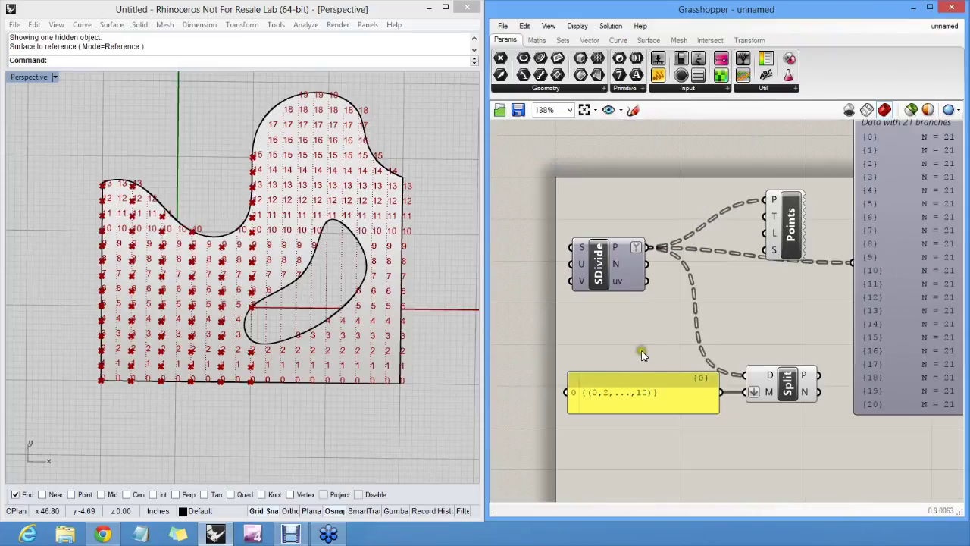
pyautogui.moveTo(643, 350); pyautogui.dragTo(642, 343, button='right')
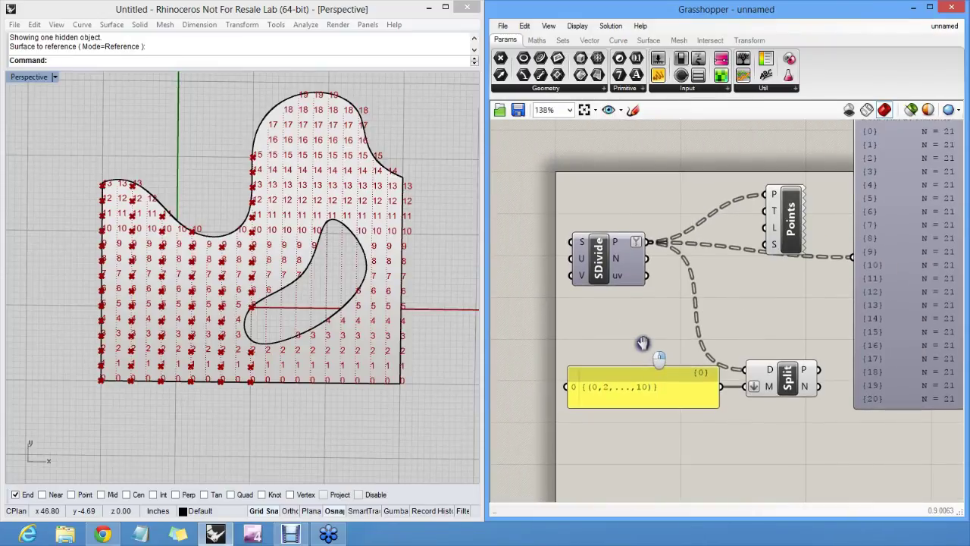
pyautogui.doubleClick(625, 388)
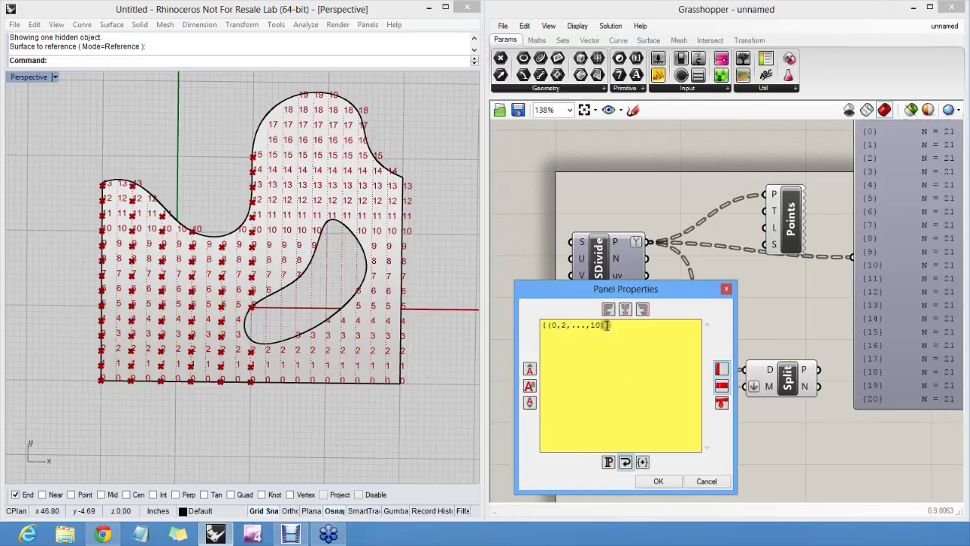
pyautogui.moveTo(611, 326); pyautogui.dragTo(553, 325)
pyautogui.write('*}[-1, -2')
pyautogui.click(666, 480)
pyautogui.click(705, 443)
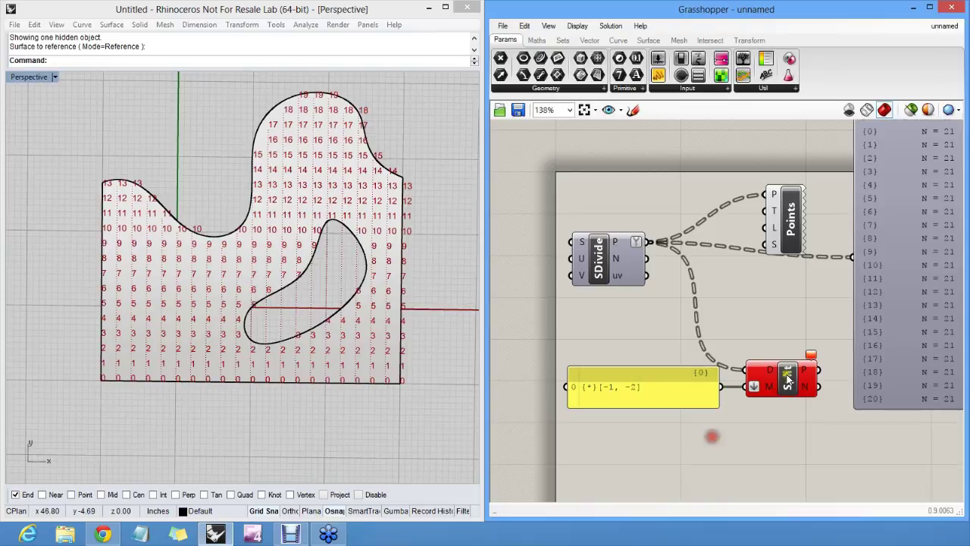
pyautogui.click(811, 354)
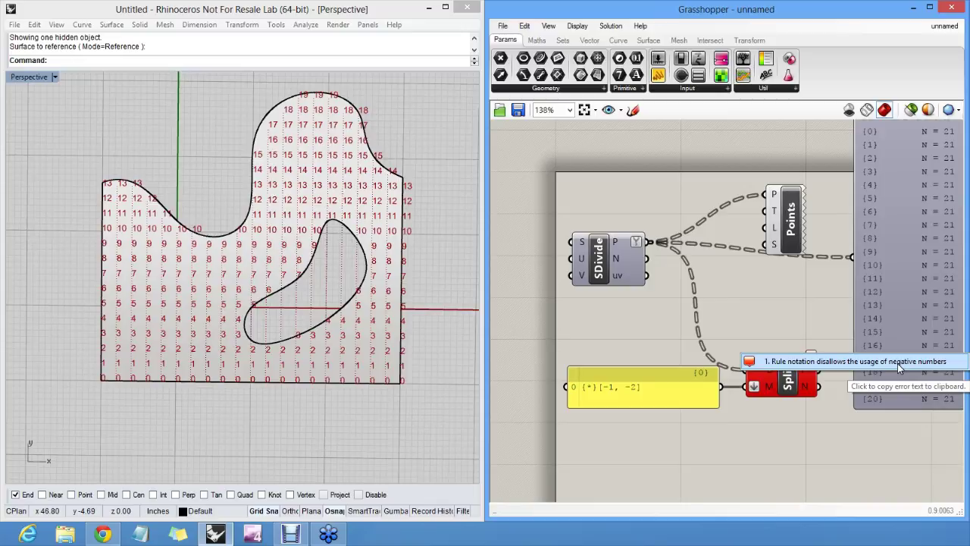
pyautogui.click(630, 387)
pyautogui.doubleClick(630, 387)
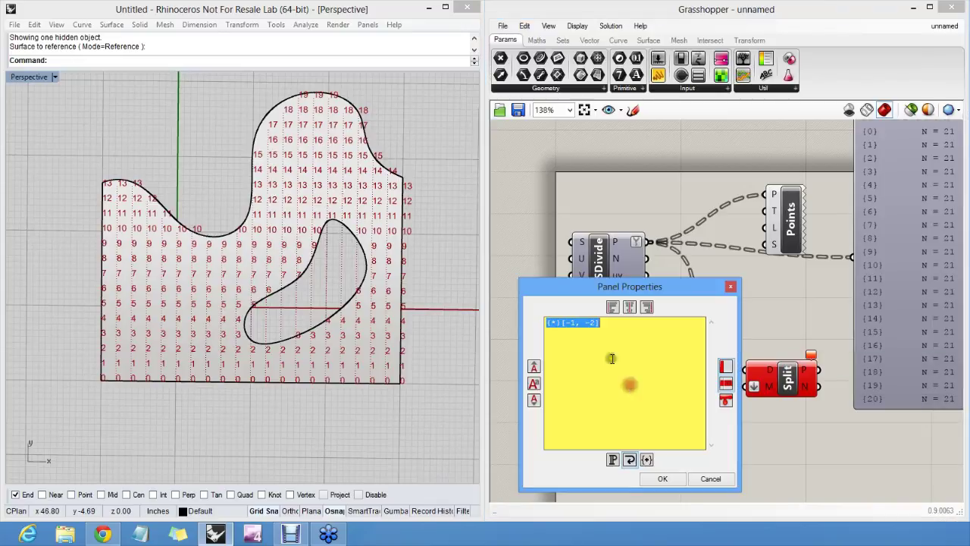
pyautogui.moveTo(601, 324); pyautogui.dragTo(566, 323)
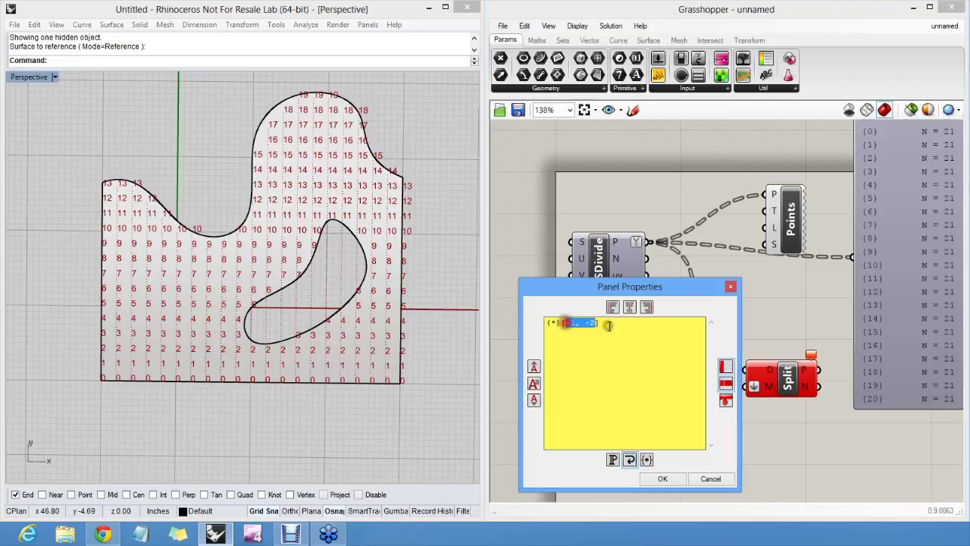
pyautogui.press('Delete')
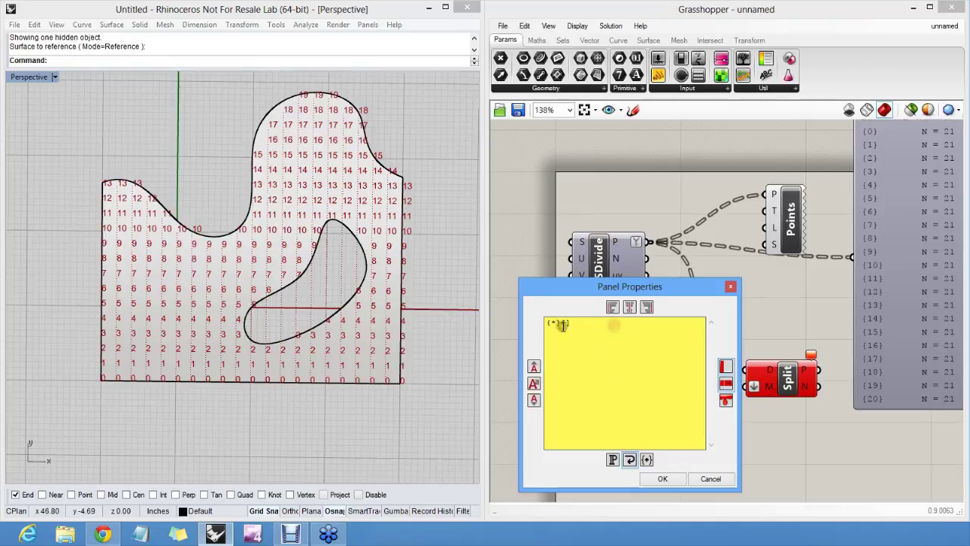
pyautogui.click(568, 322)
pyautogui.write('3')
pyautogui.click(662, 478)
pyautogui.click(679, 418)
pyautogui.scroll(-2, 680, 419)
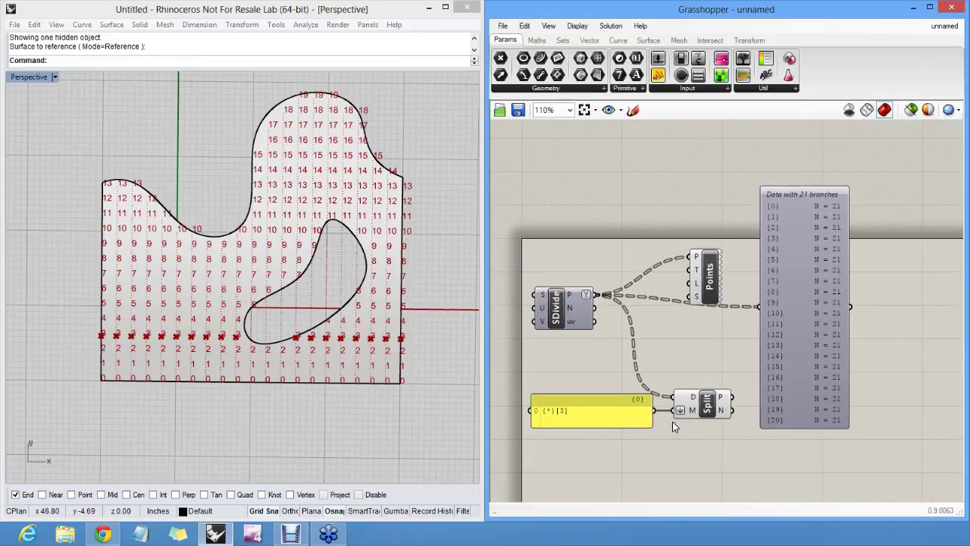